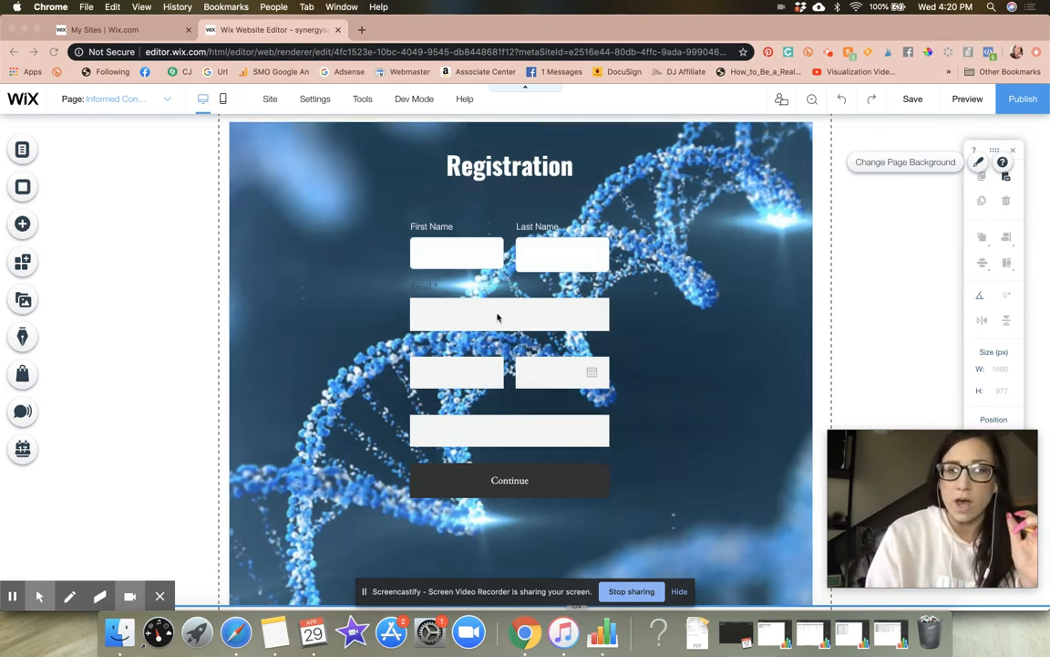
scroll(896, 283, up, 3)
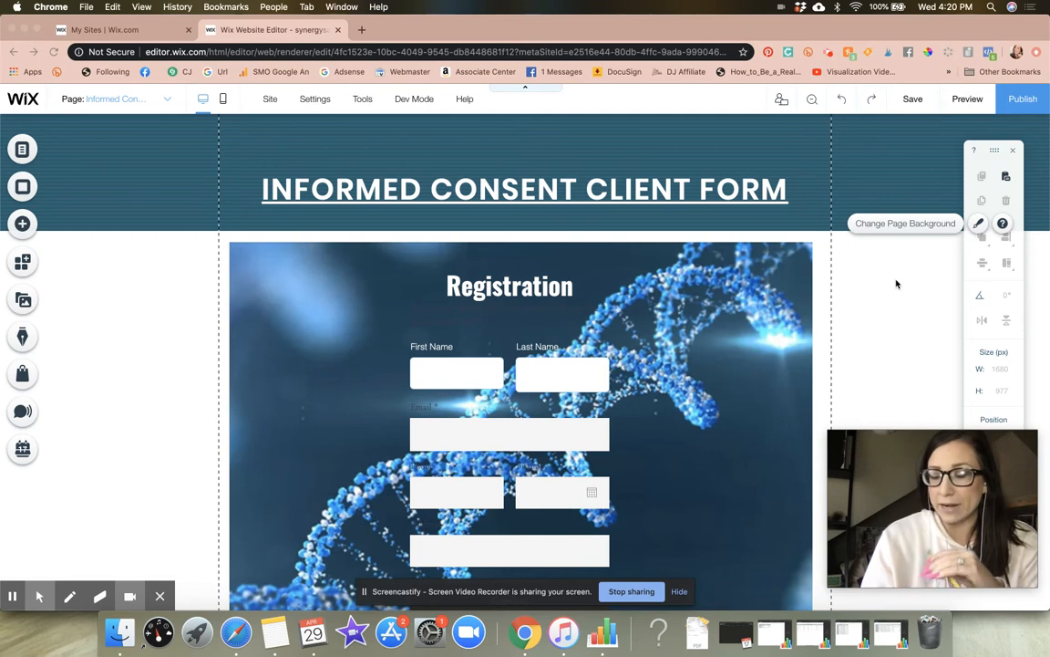
scroll(897, 283, down, 3)
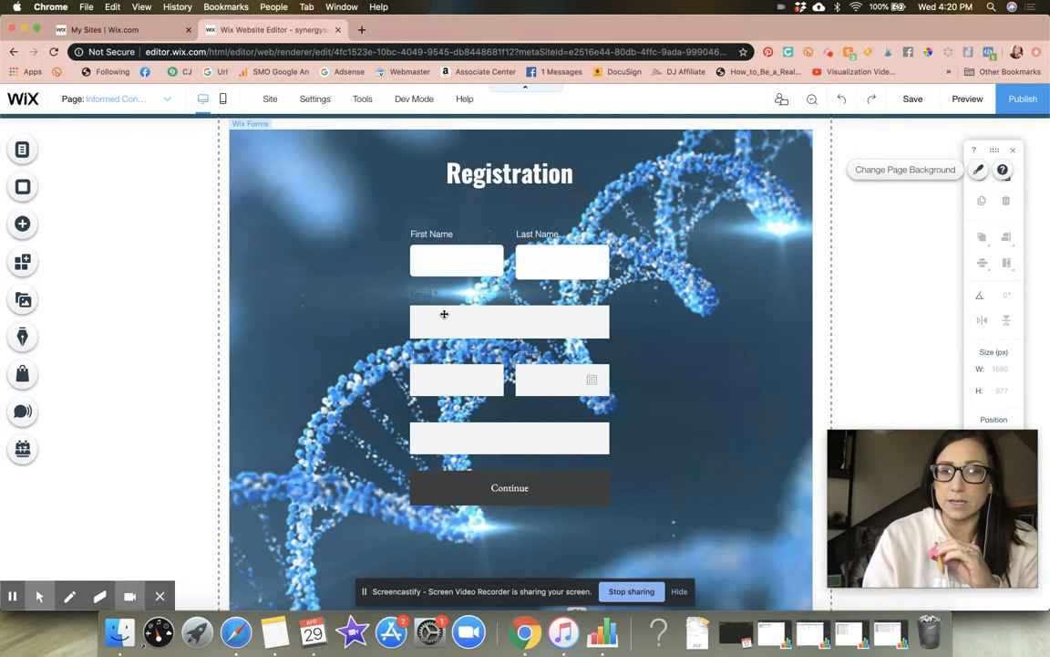
click(444, 314)
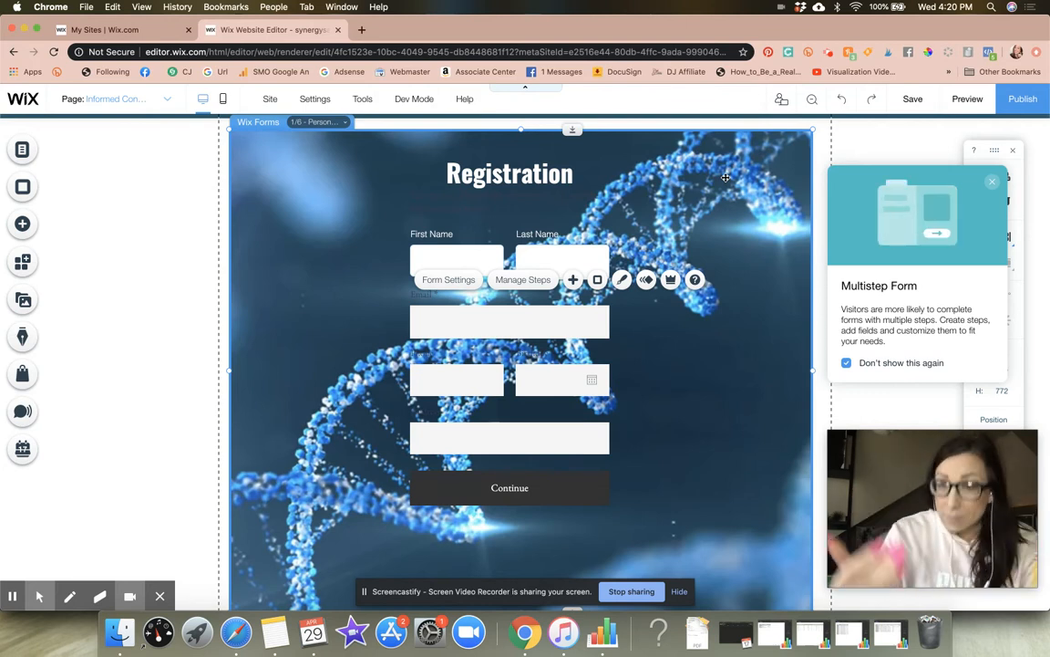
click(373, 169)
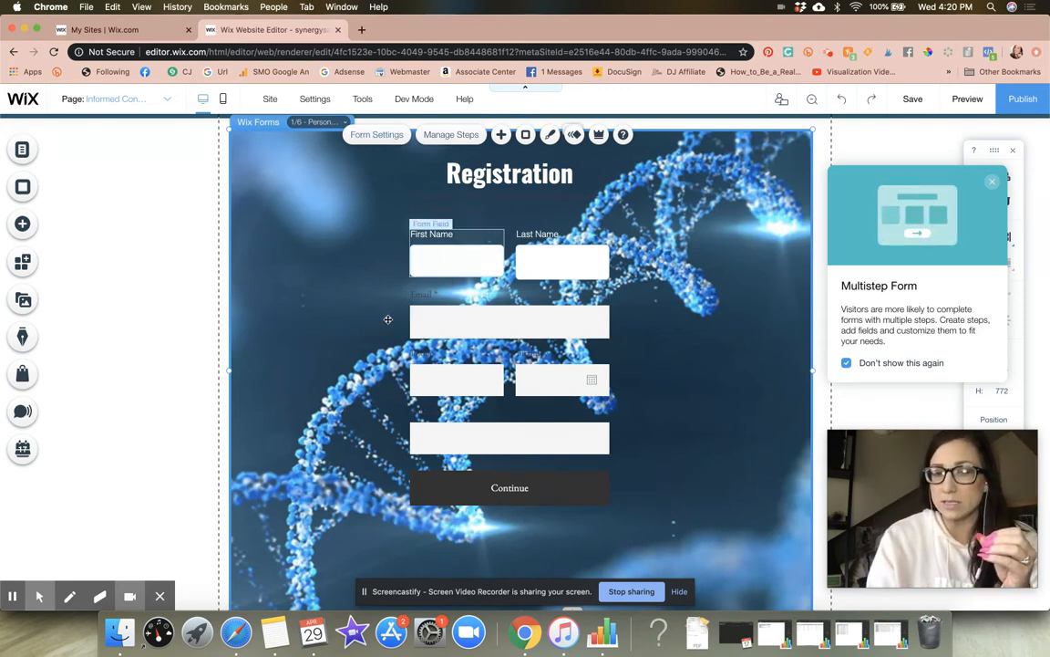
click(447, 323)
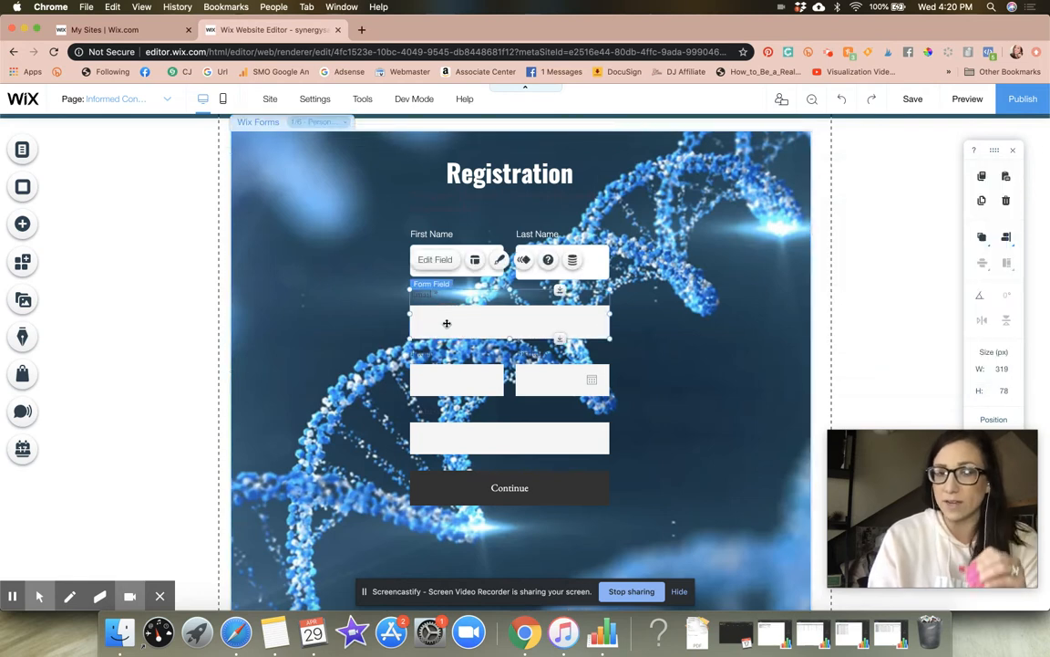
- Examine the custom text design settings for the regular input fields of the Registration form
click(664, 243)
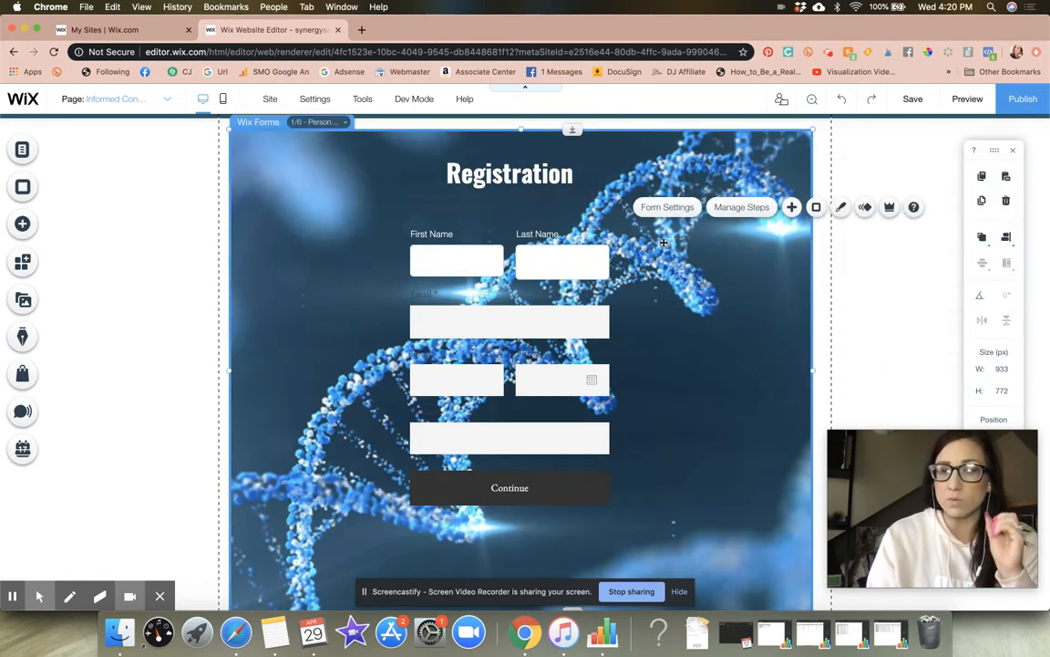
click(841, 210)
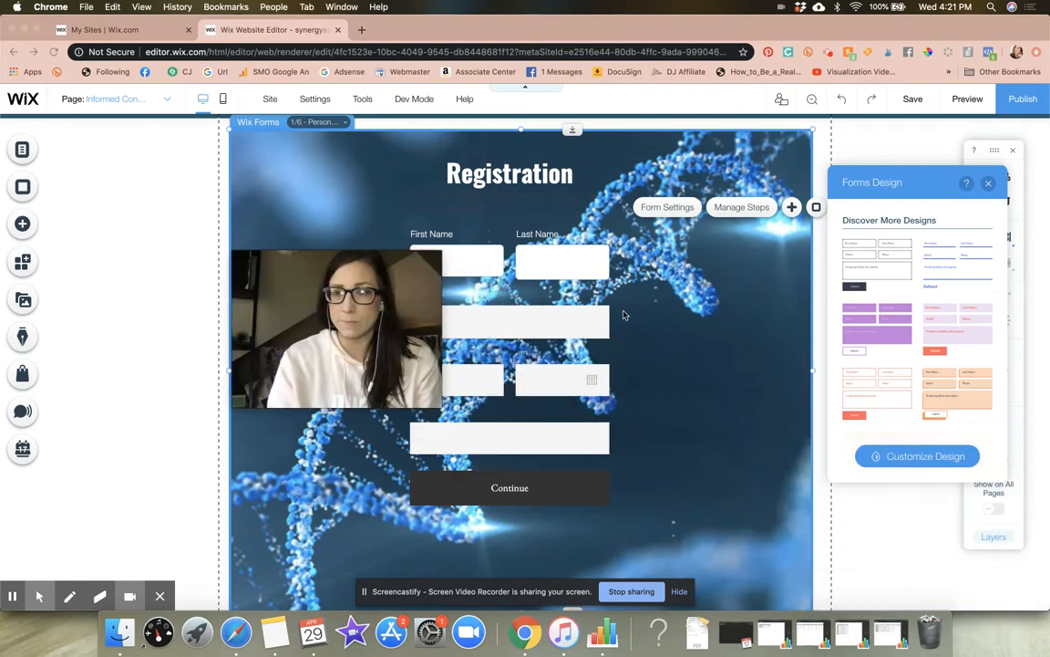
click(895, 457)
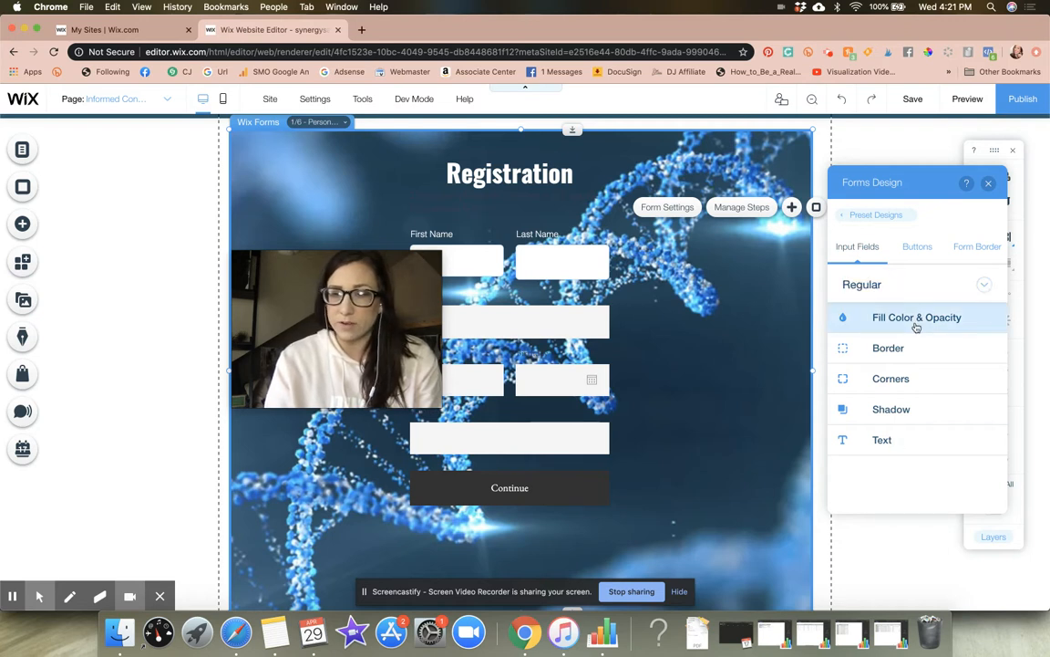
click(892, 445)
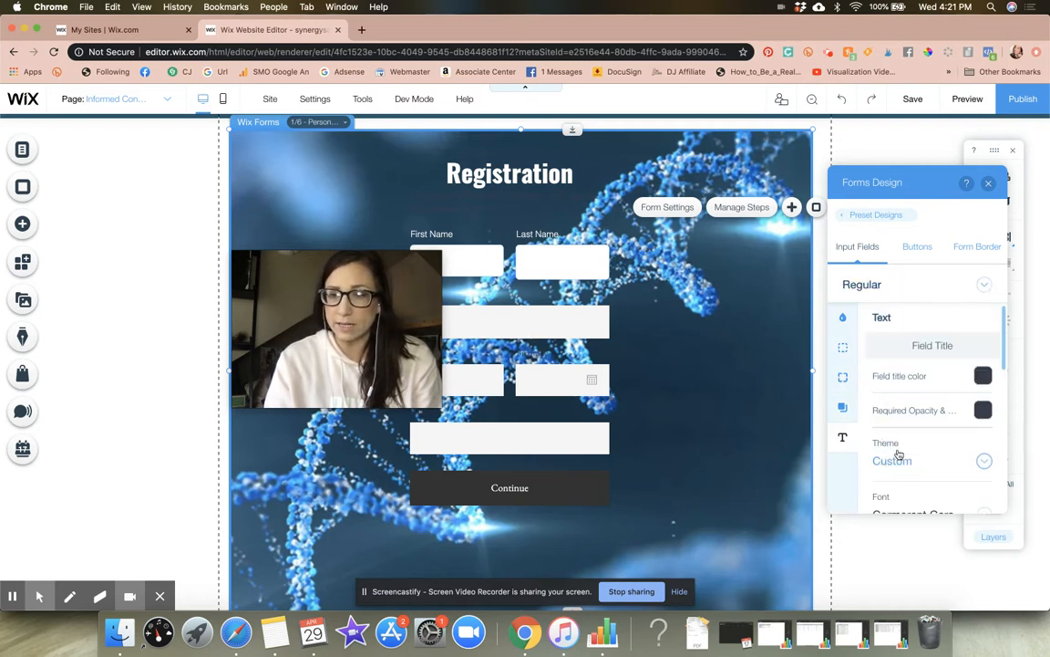
scroll(943, 402, down, 3)
scroll(944, 402, down, 5)
scroll(944, 399, up, 8)
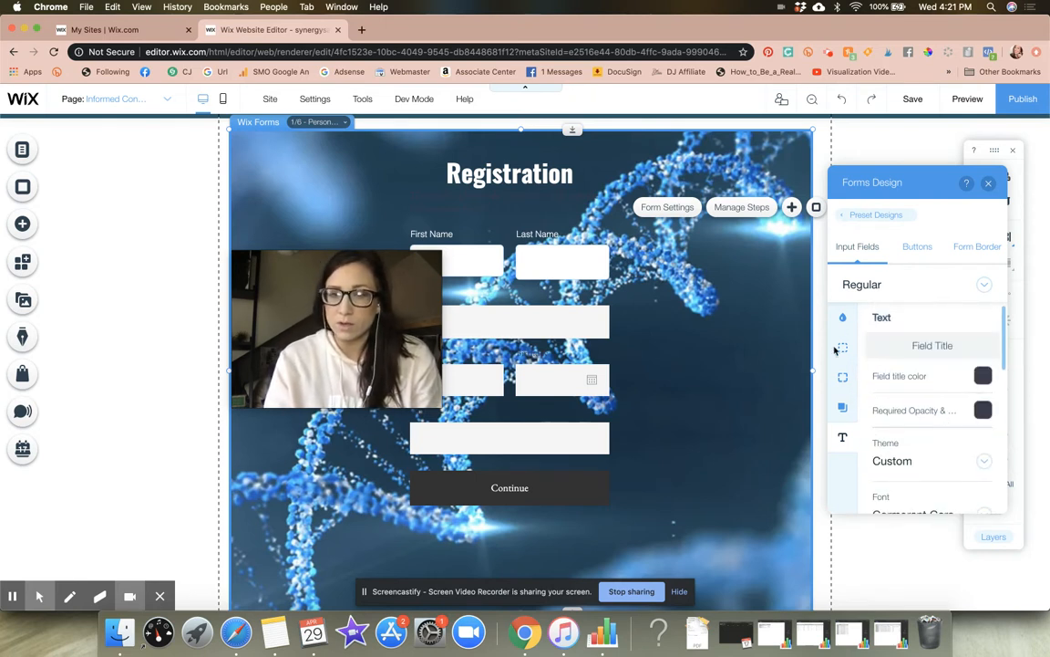
click(473, 243)
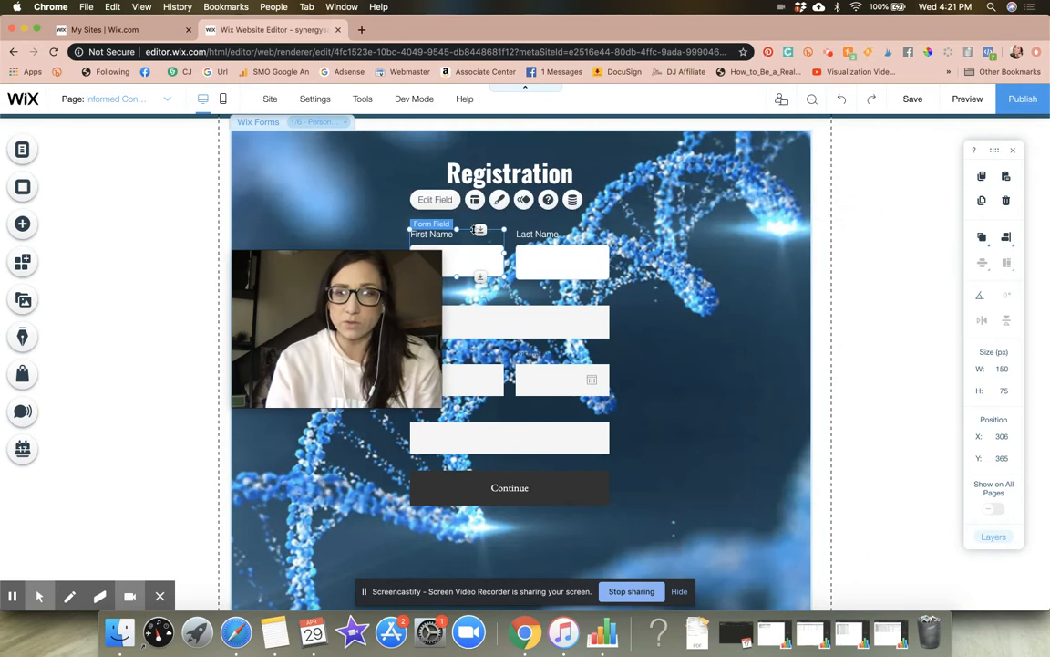
click(508, 312)
drag(425, 278, 370, 222)
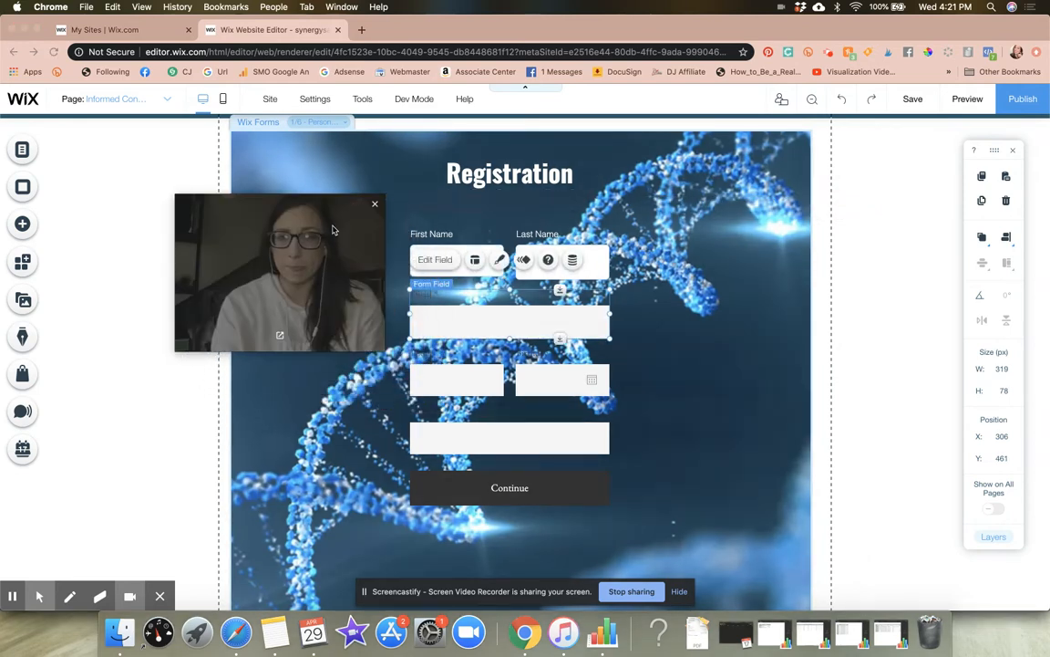
click(451, 251)
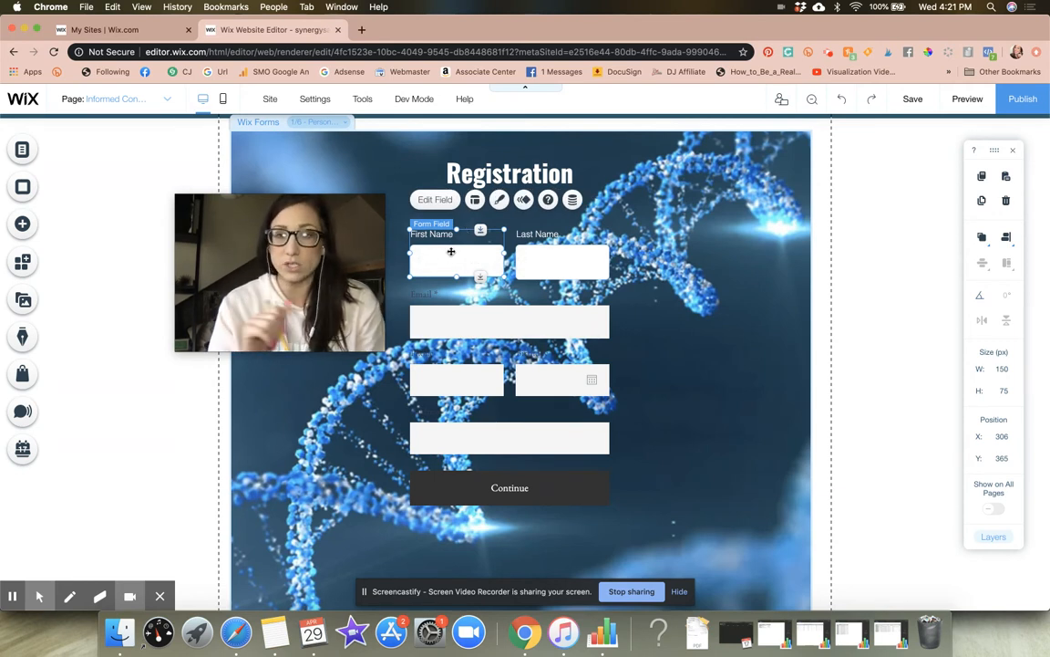
- Apply the second saved text field design to the Email field, after trying the first one
click(474, 313)
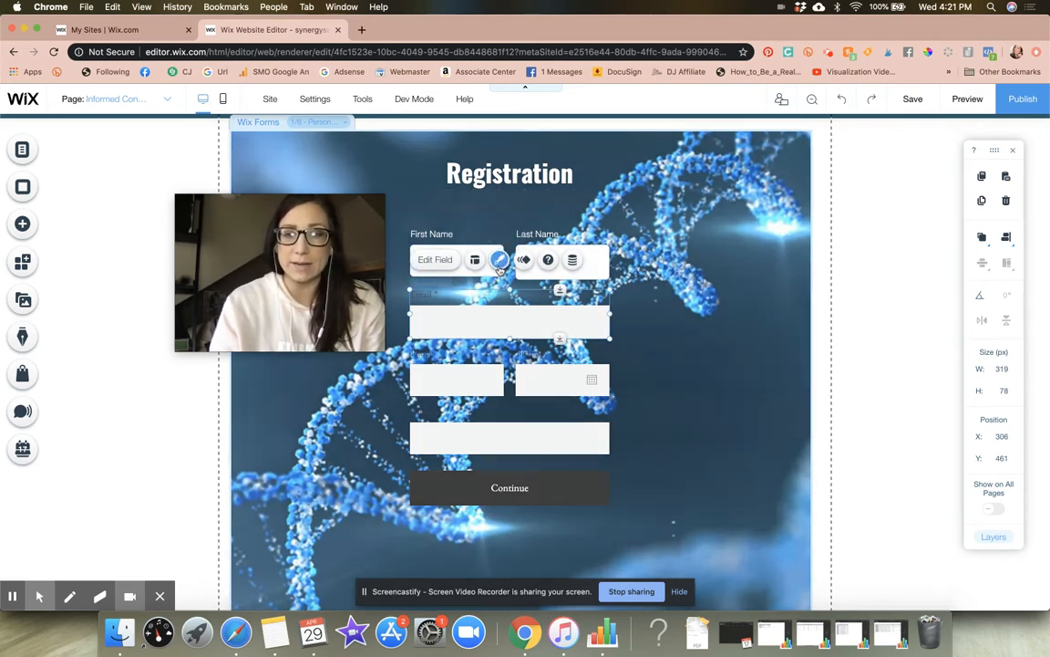
click(500, 262)
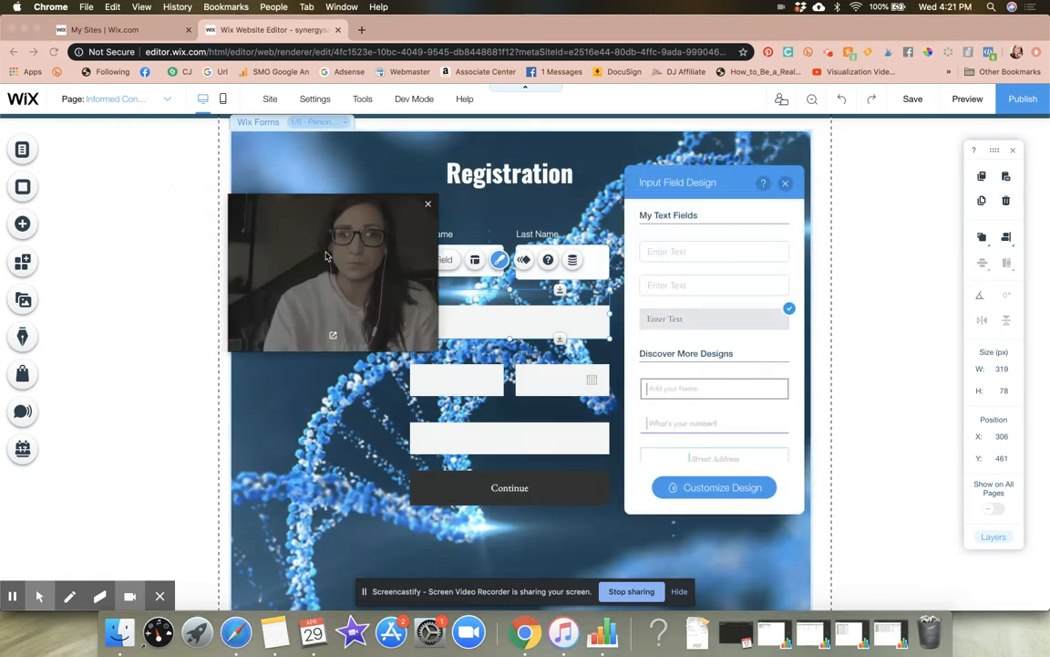
drag(327, 256, 905, 221)
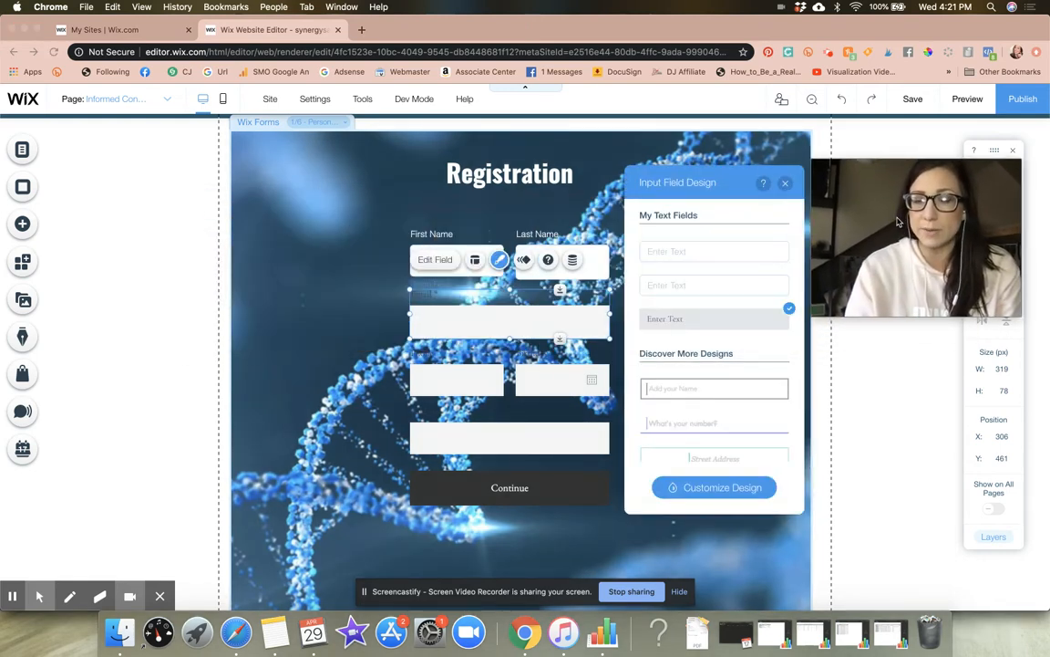
click(677, 257)
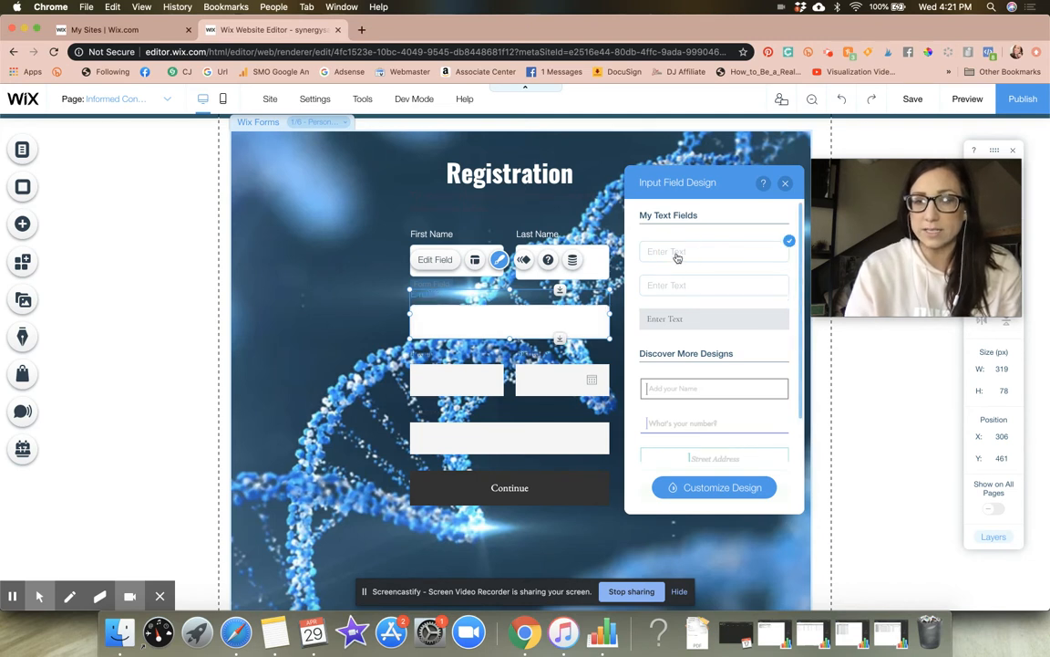
click(676, 287)
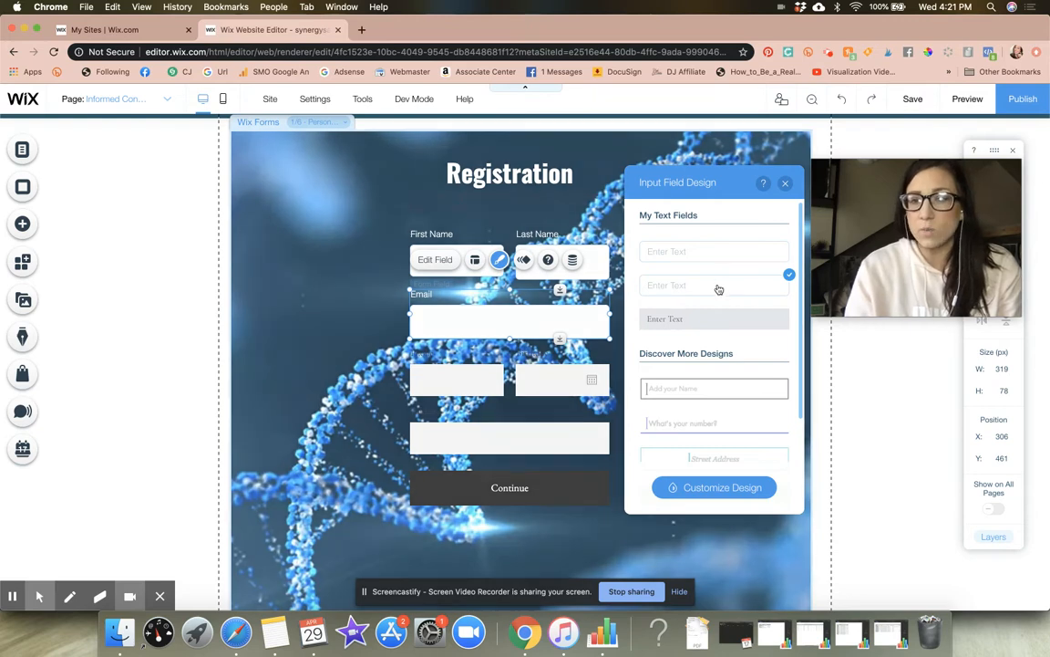
- Apply the second saved text field design to the Phone field under Email
click(473, 385)
click(499, 318)
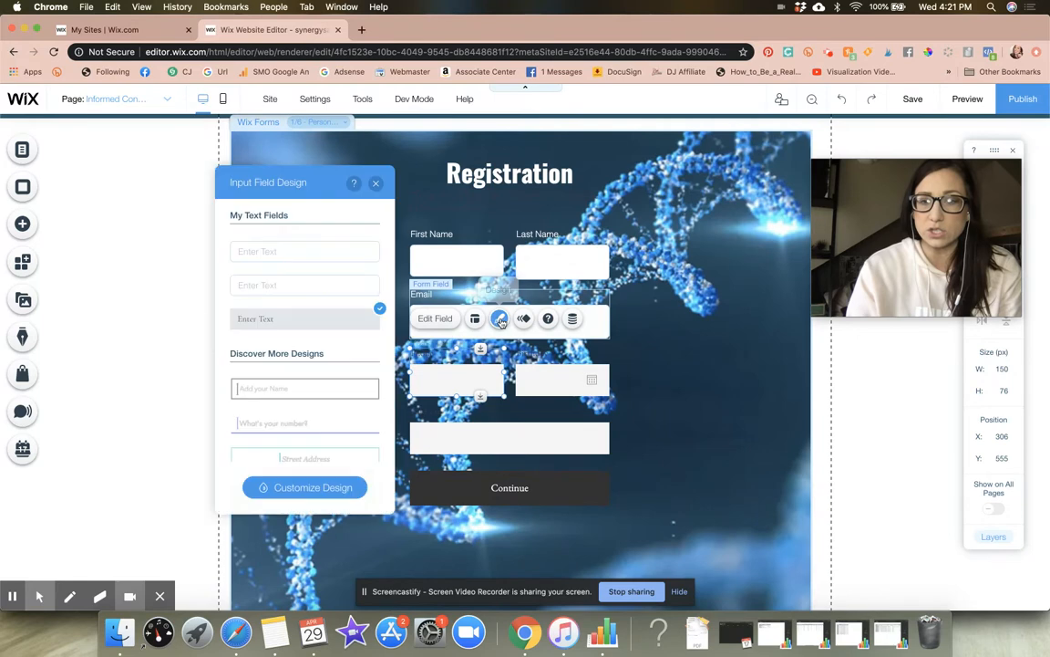
click(315, 285)
- Apply the white date picker preset with blue accents to the Birthday field beside Phone
click(549, 369)
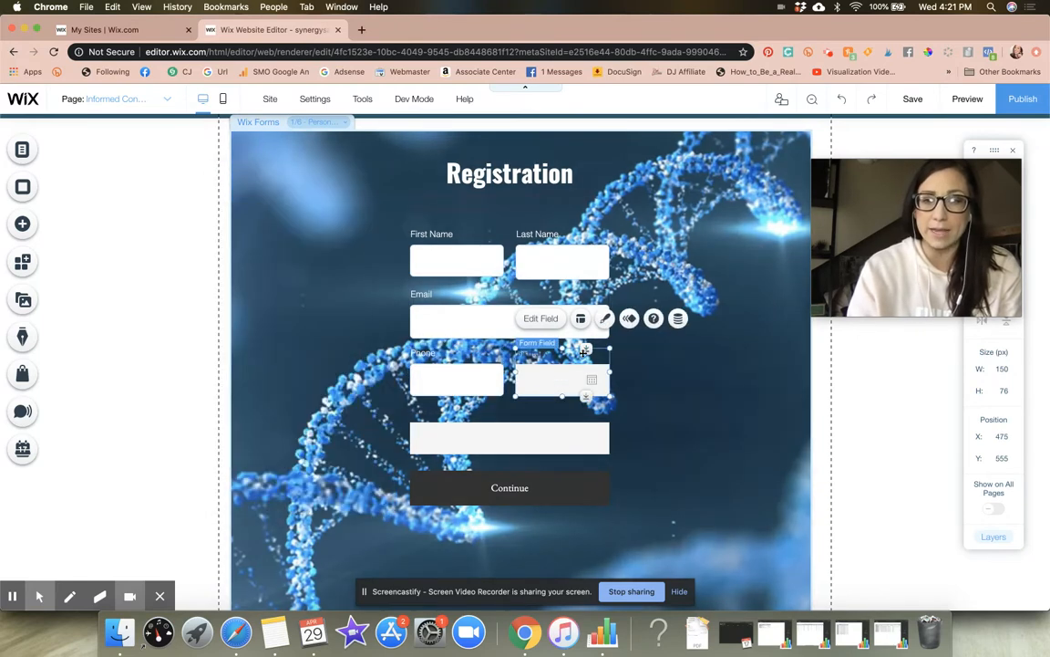
click(607, 319)
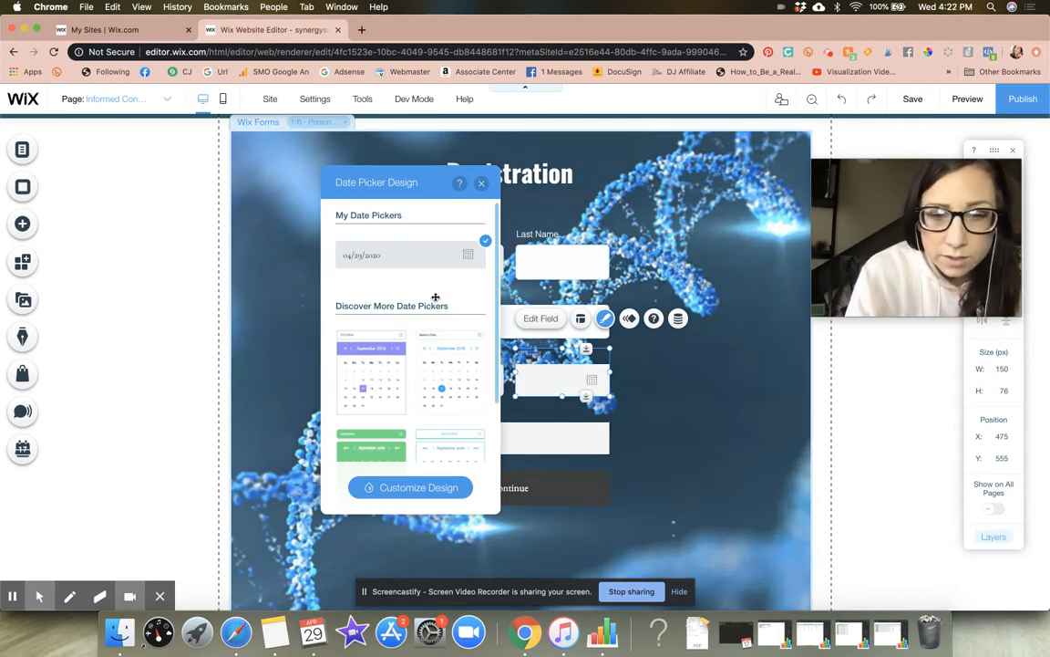
scroll(434, 300, down, 5)
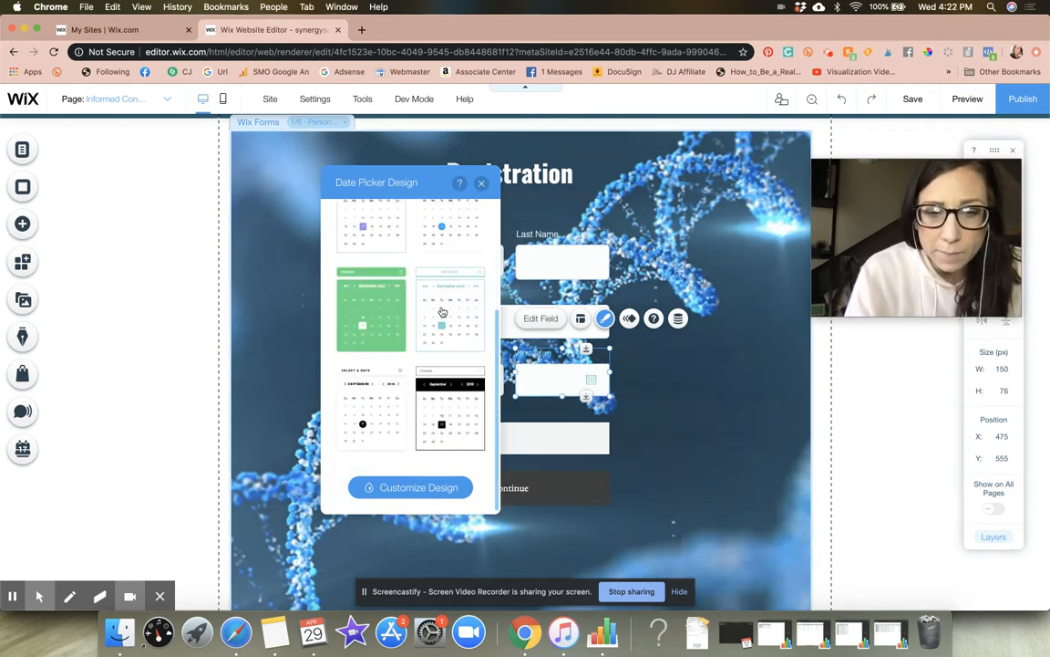
scroll(467, 308, up, 3)
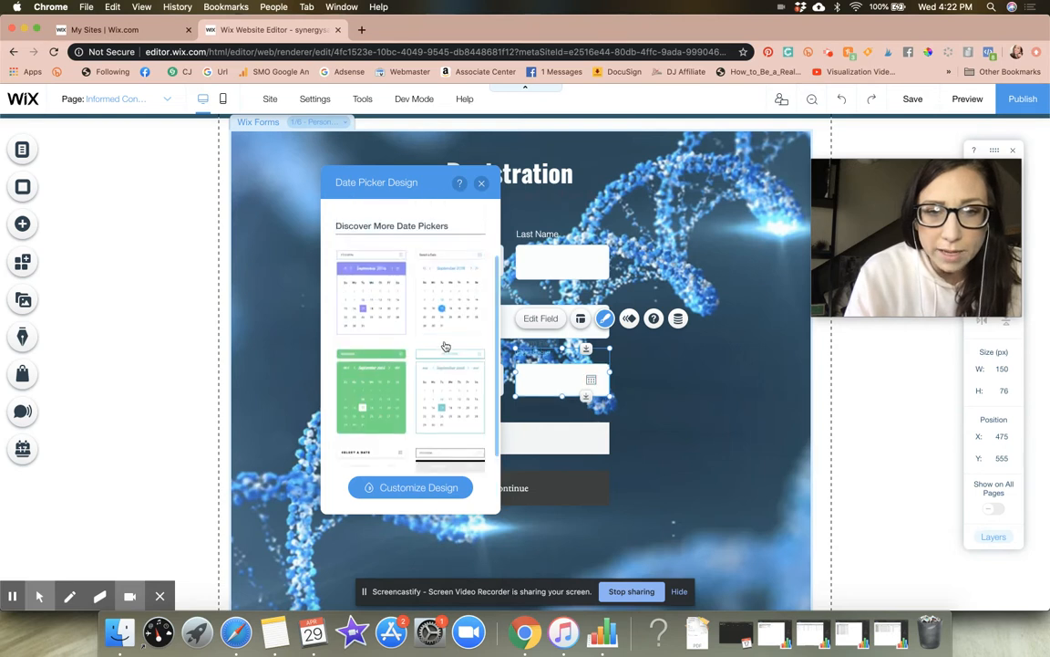
click(463, 295)
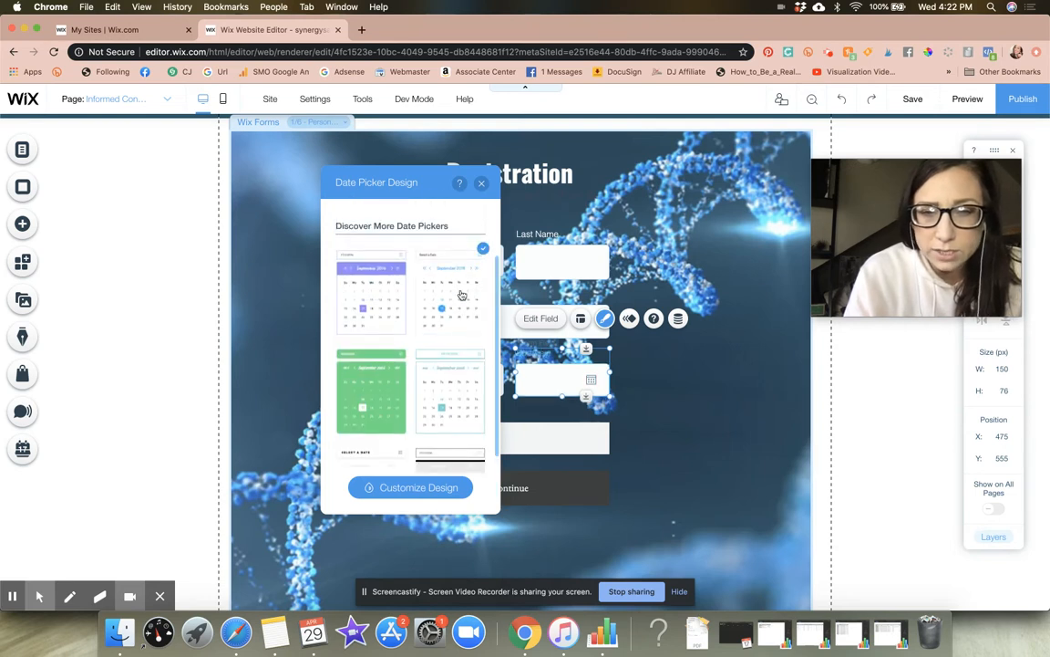
scroll(447, 277, up, 2)
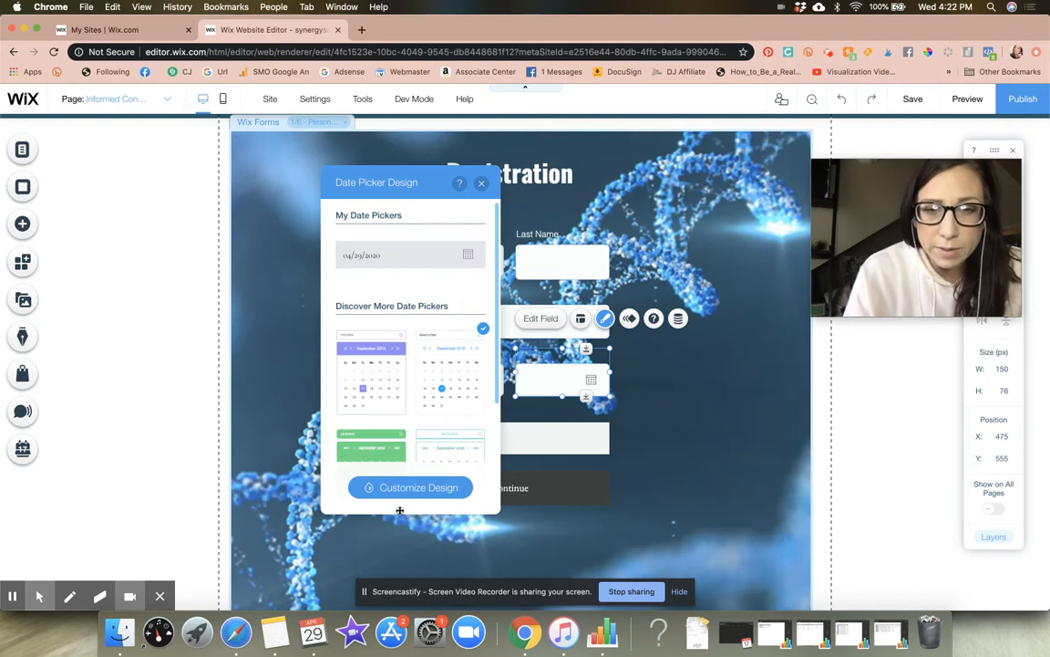
scroll(411, 392, down, 3)
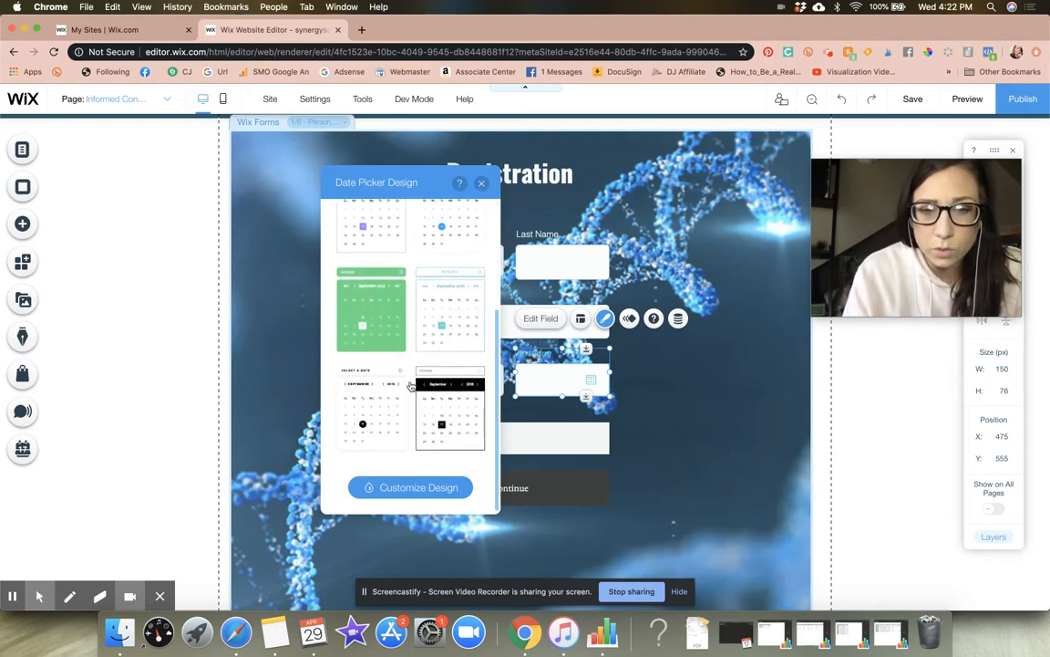
scroll(460, 291, up, 3)
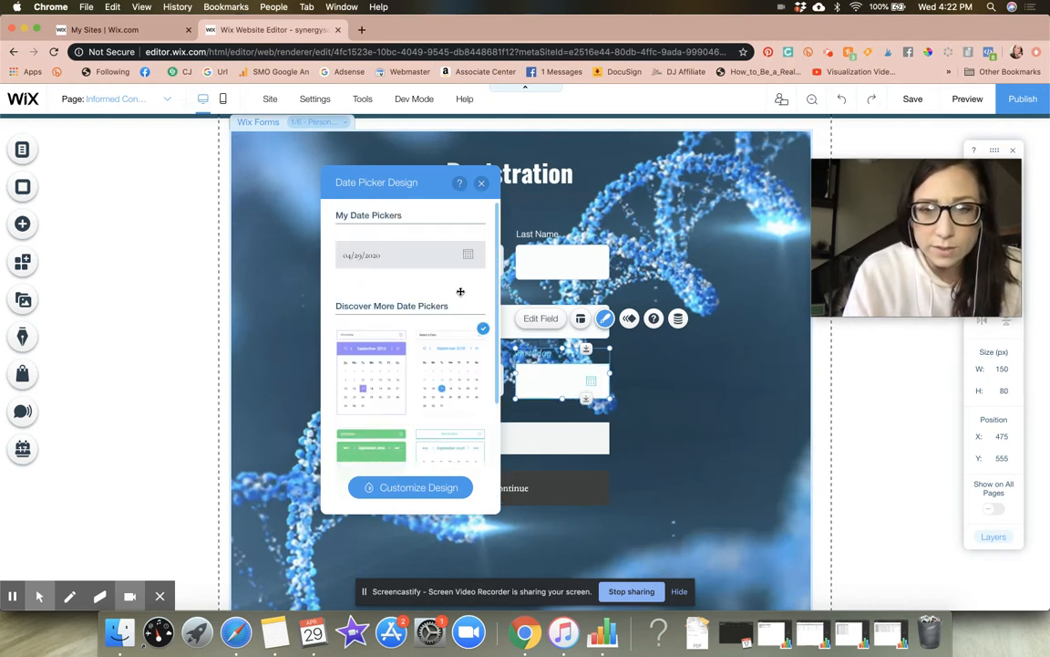
- Customize the Birthday date picker's text by setting its field title color to white
click(409, 489)
click(430, 446)
click(476, 375)
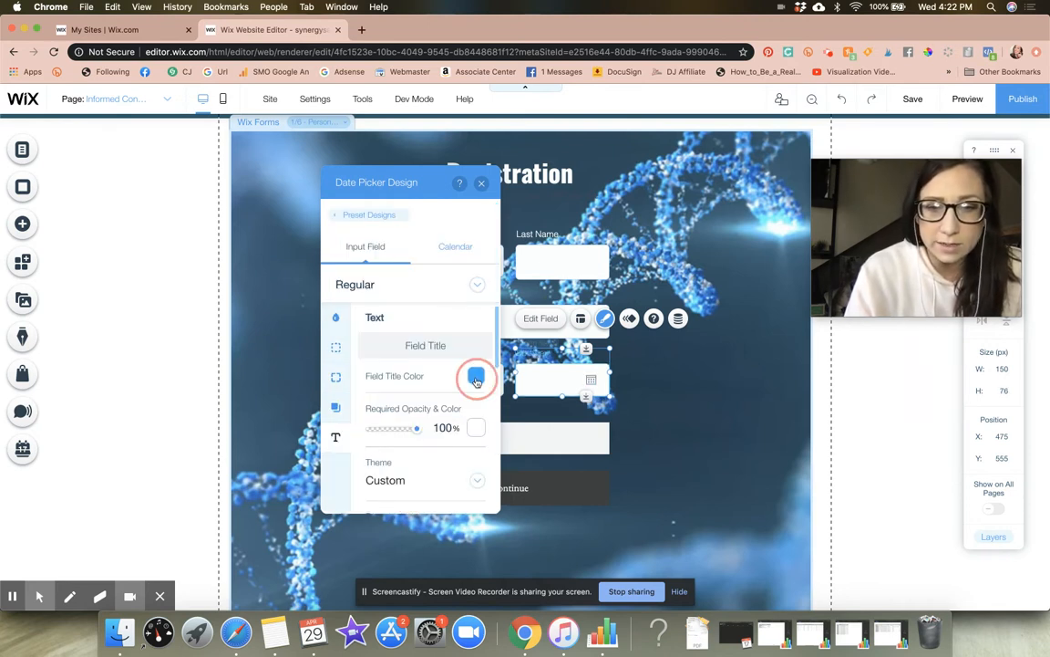
click(321, 276)
click(712, 429)
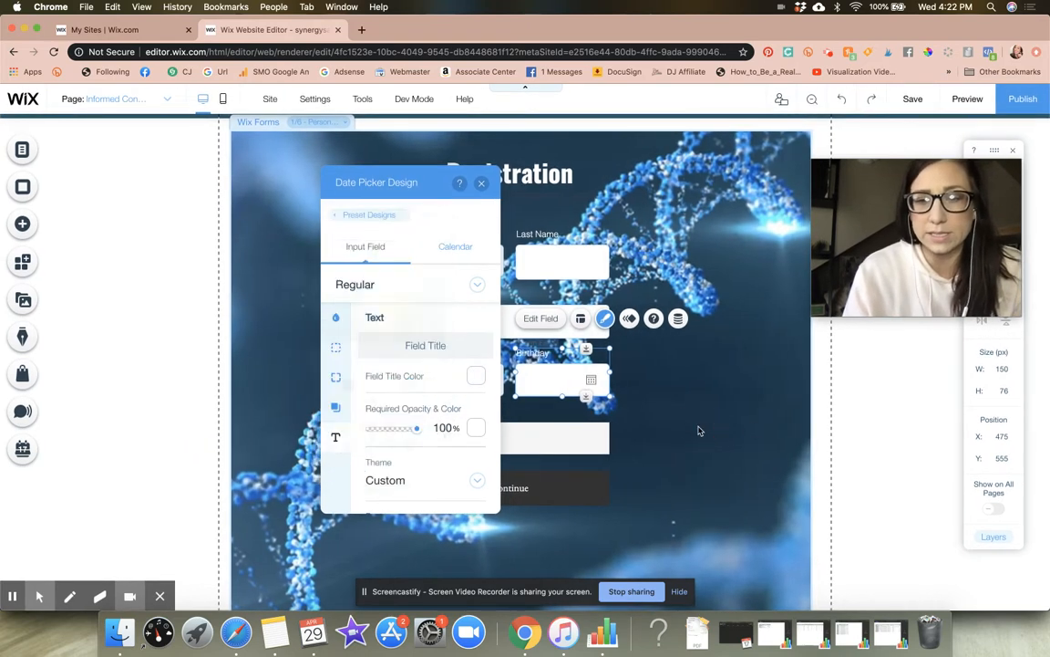
click(700, 431)
- Apply the second saved text field design to the Address field above the Continue button
click(455, 436)
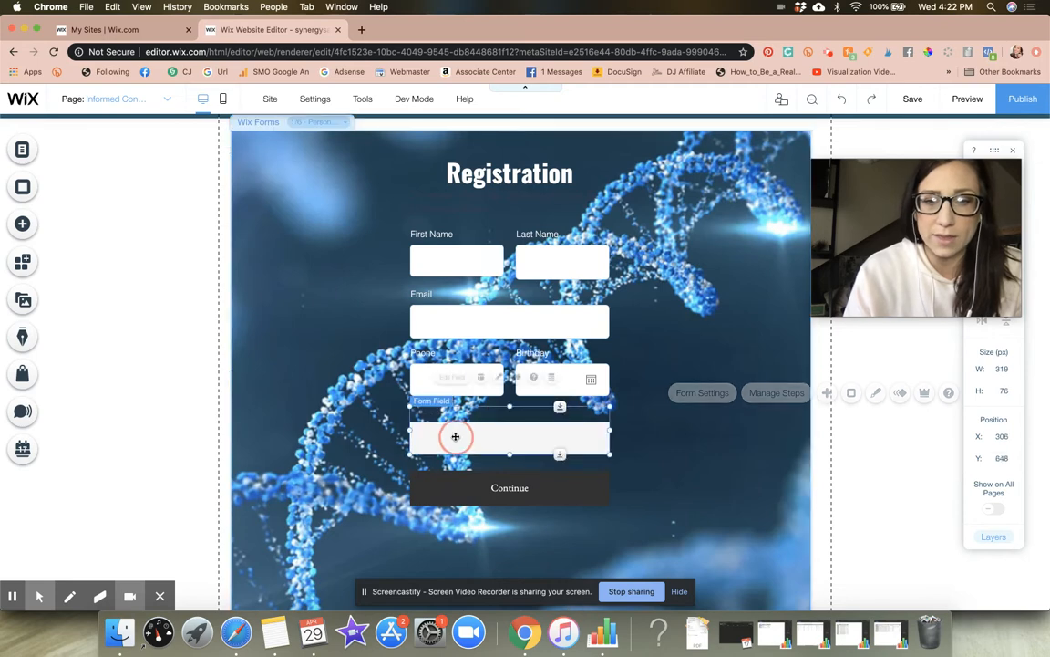
click(444, 381)
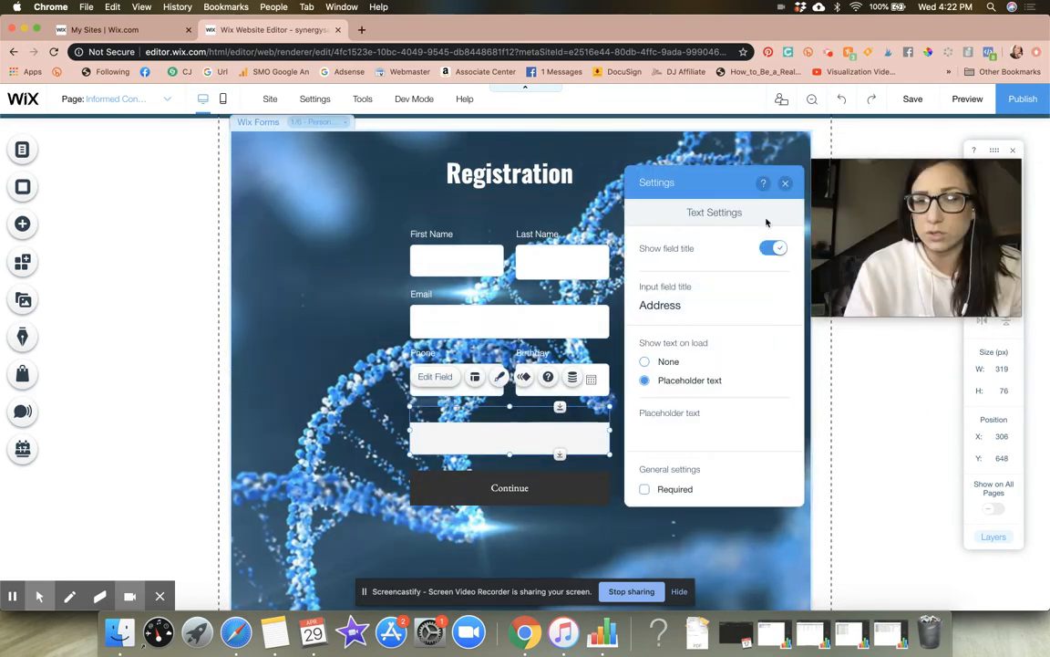
click(787, 183)
click(500, 381)
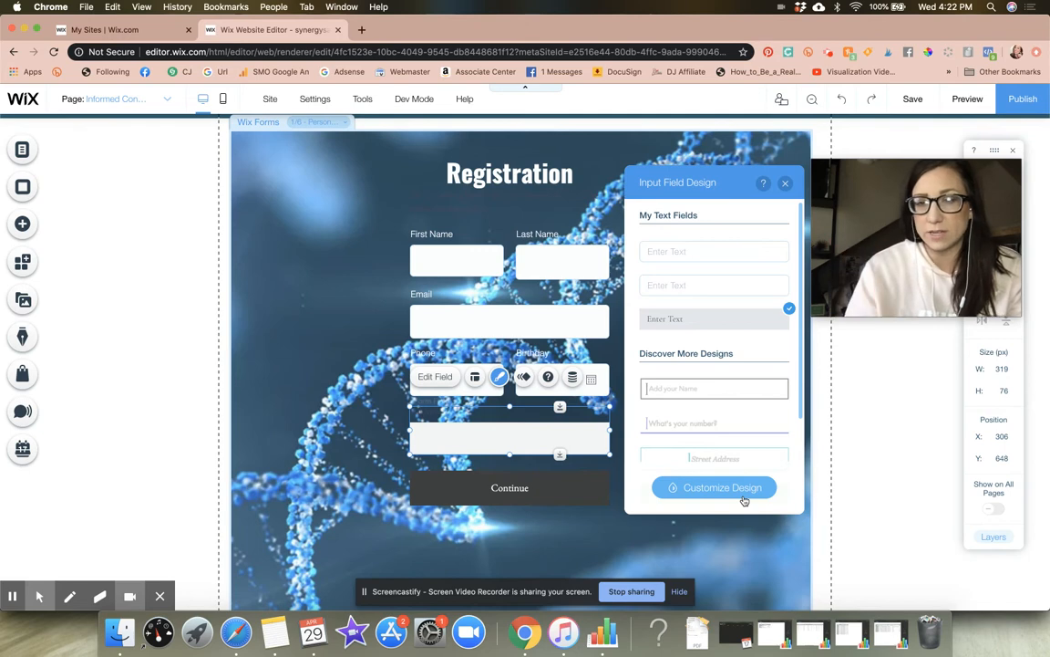
click(708, 294)
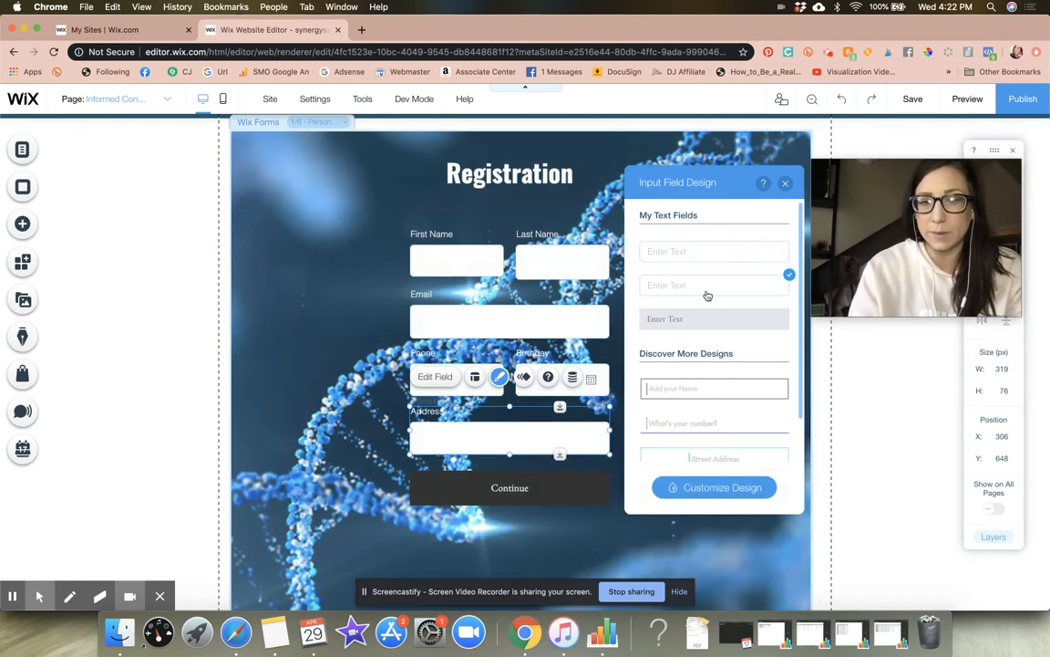
click(559, 505)
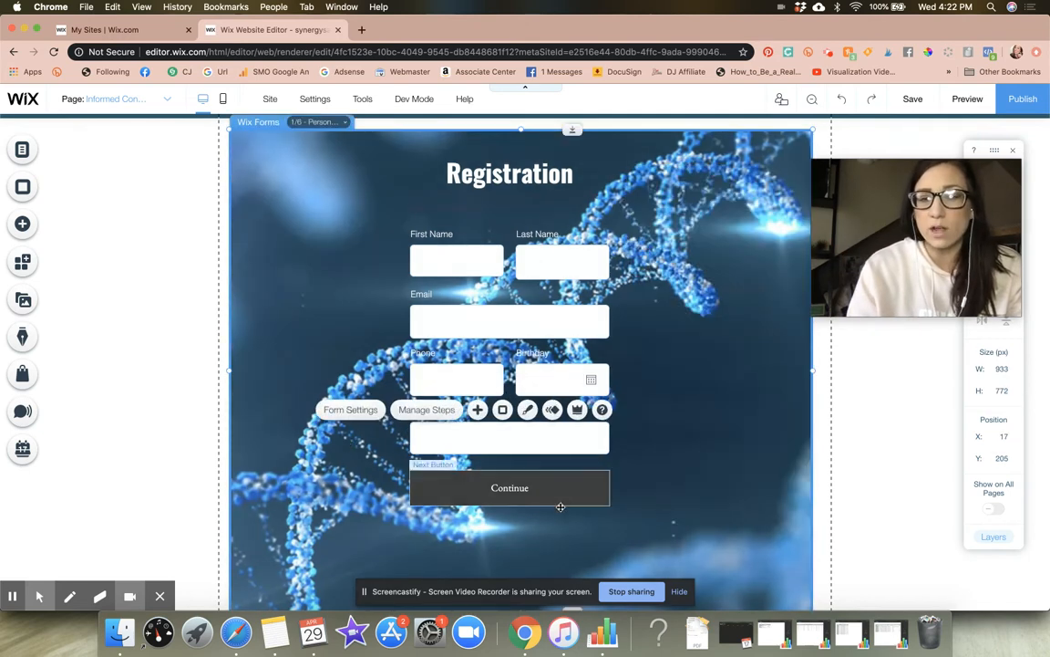
- Move the Continue button down to about Y 887, leaving space below the Address field
click(556, 492)
drag(559, 496, 567, 559)
scroll(584, 528, down, 1)
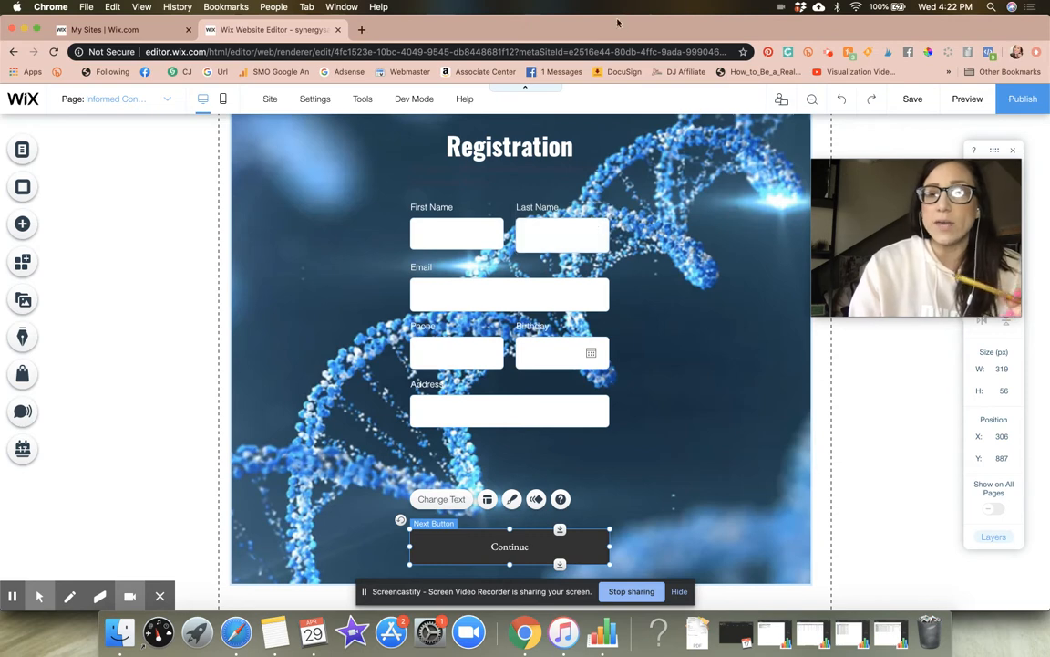
- Examine the preset designs offered for the First Name field
click(435, 230)
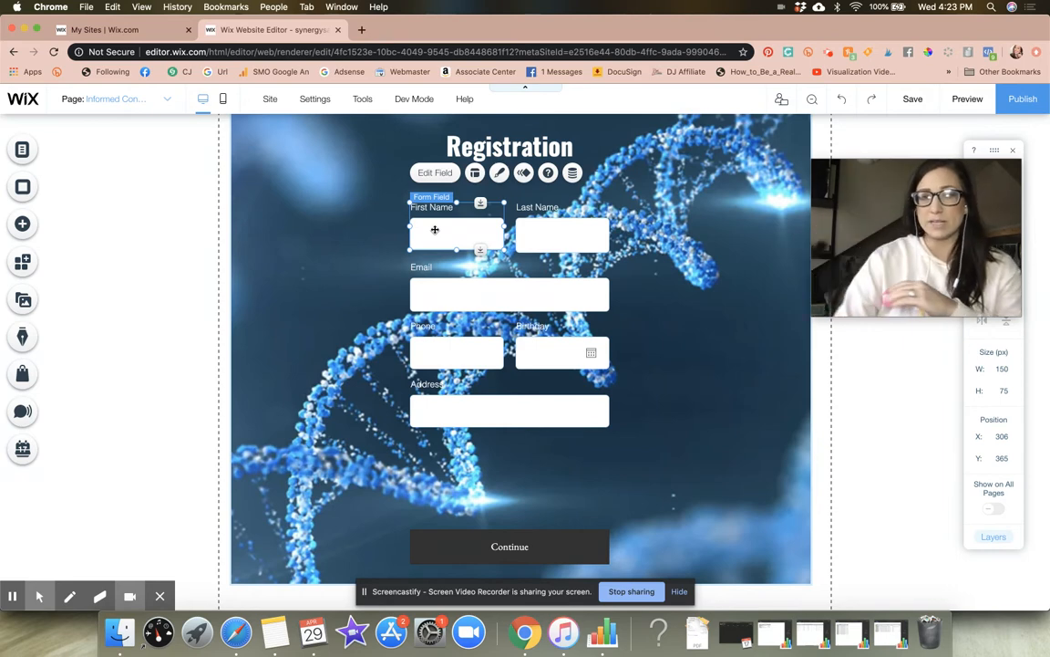
click(502, 179)
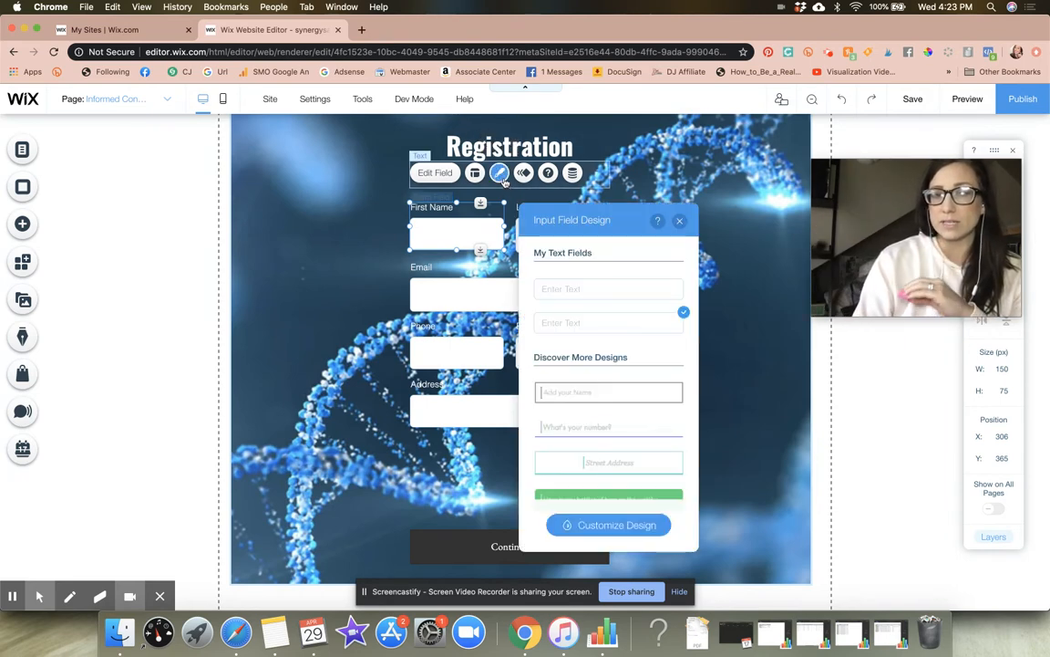
scroll(601, 446, down, 2)
click(600, 446)
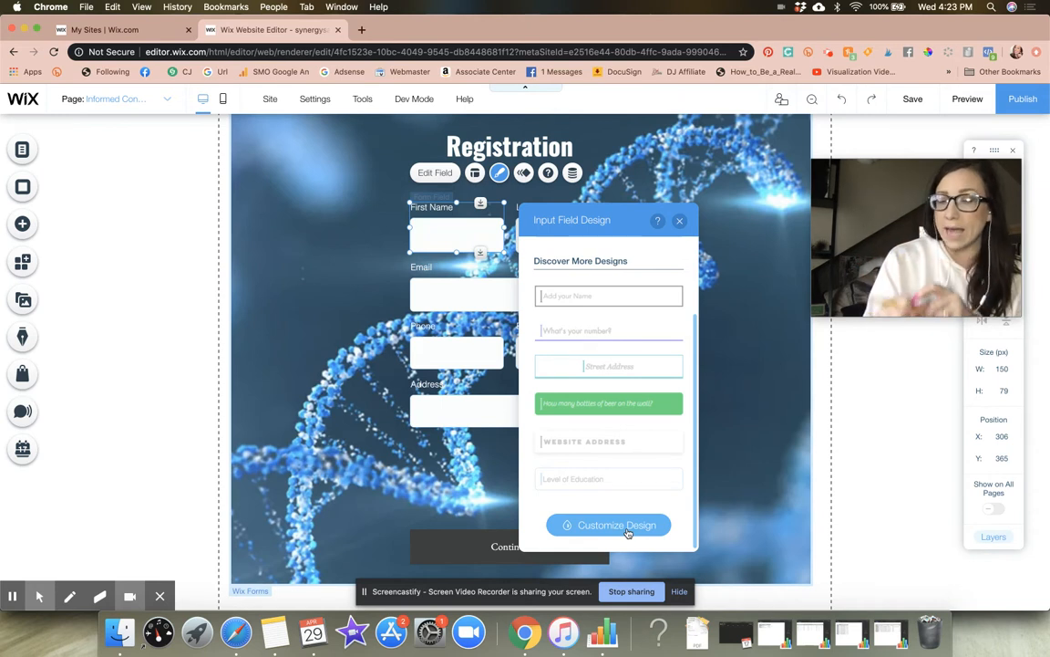
click(677, 221)
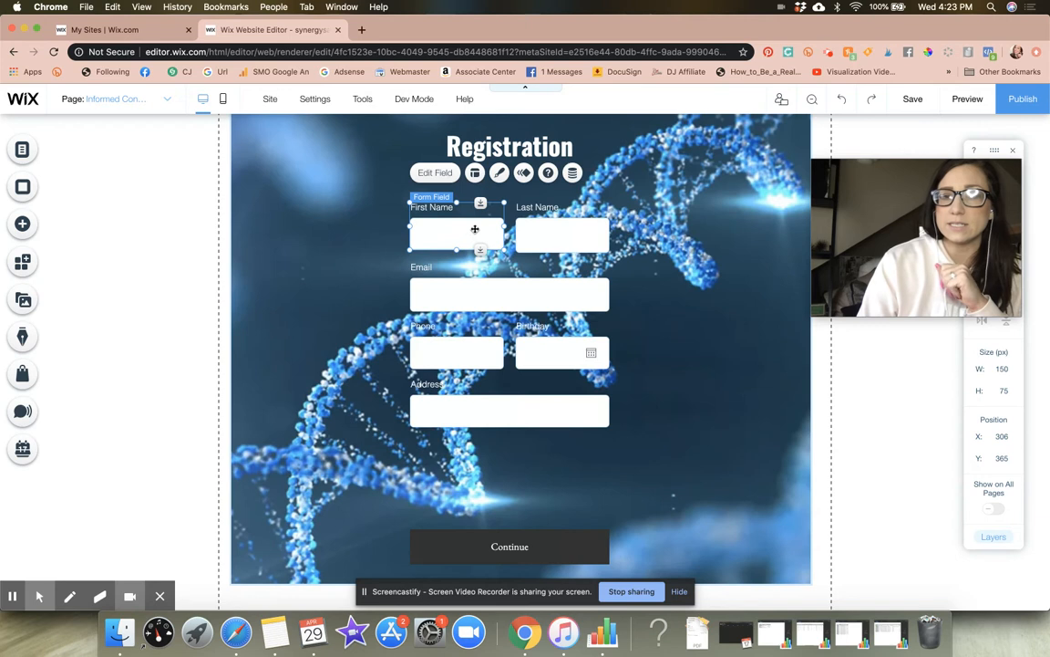
click(562, 234)
drag(949, 171, 937, 341)
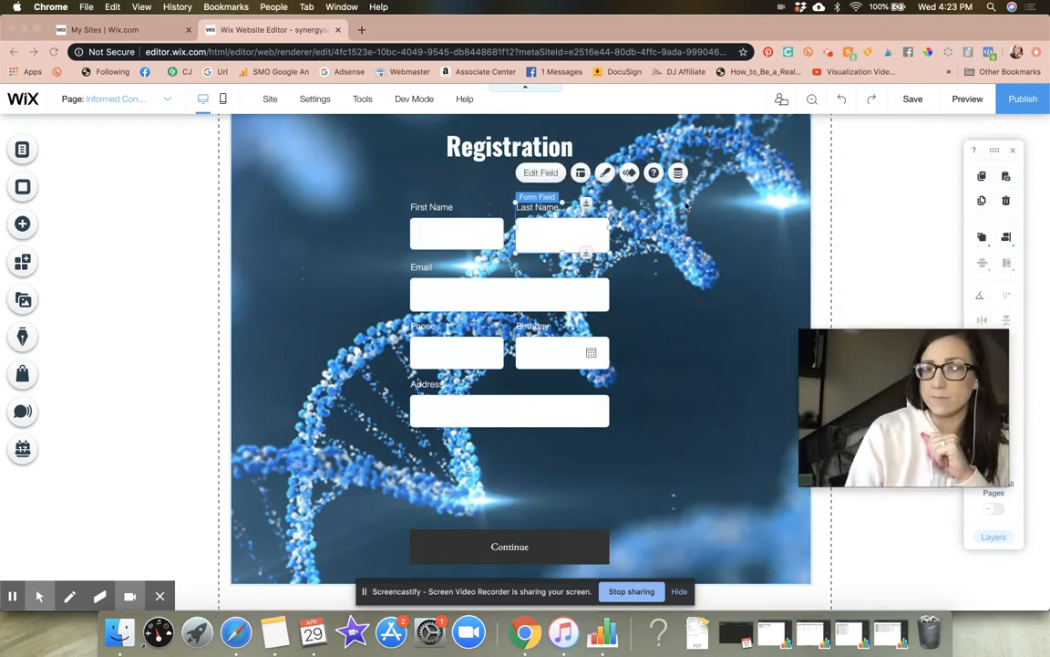
click(461, 224)
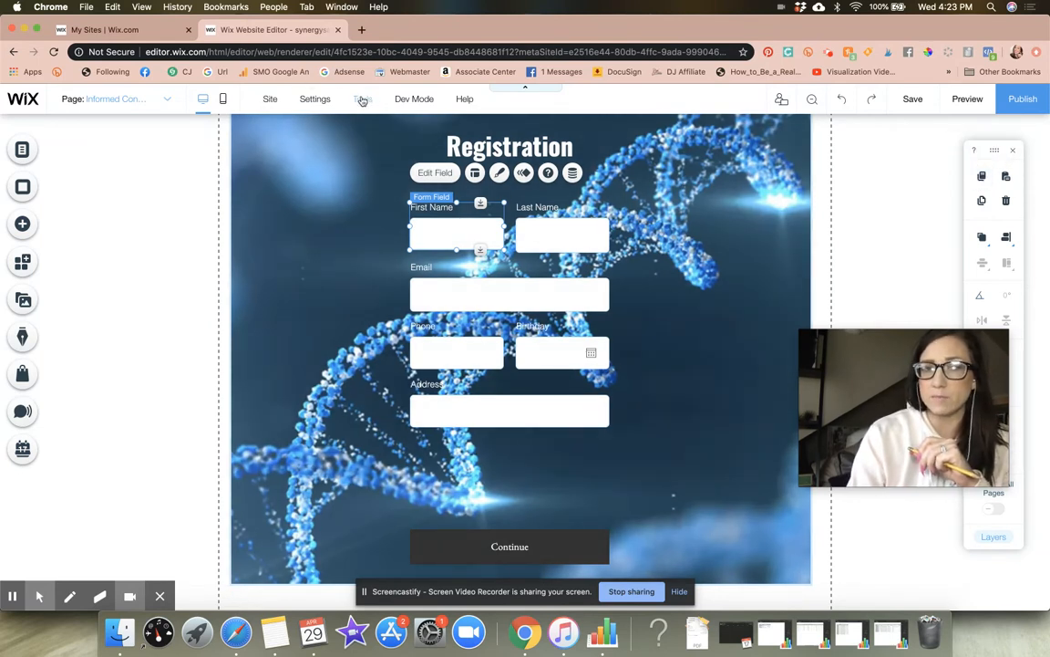
- Move the editing toolbar aside, hide it and show it again
drag(985, 152, 937, 152)
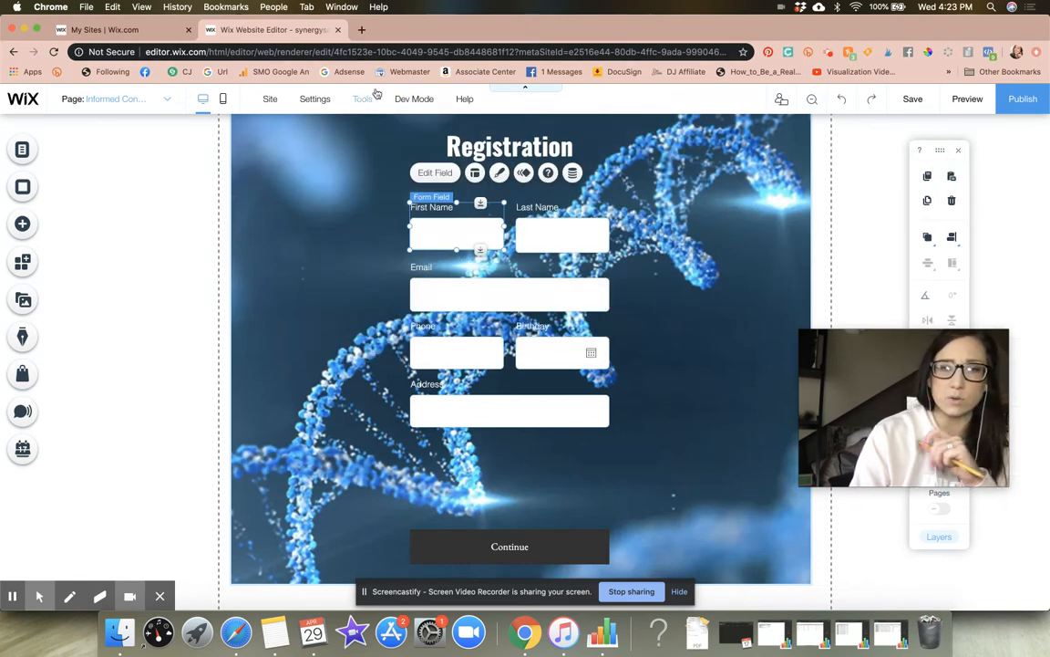
mouse_move(362, 98)
click(340, 145)
click(340, 145)
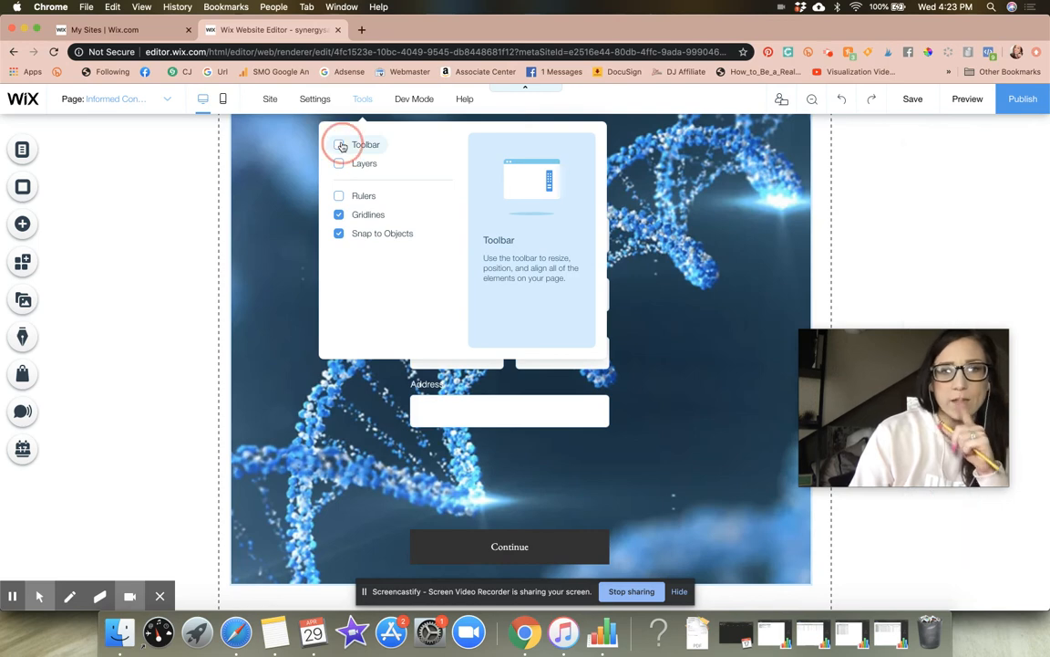
click(708, 214)
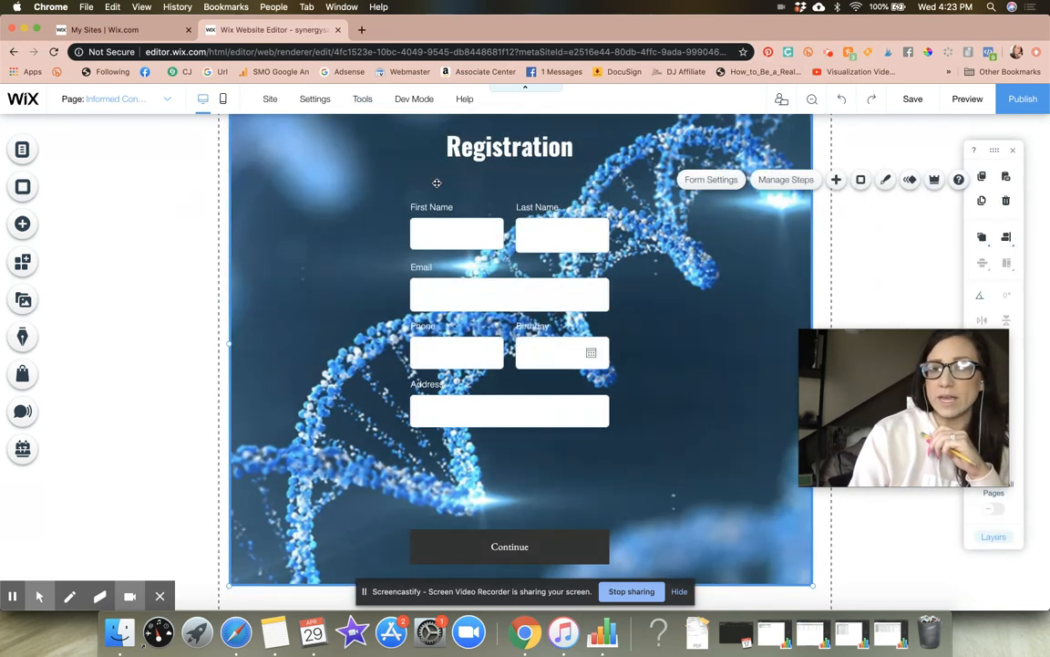
- Duplicate the First Name field by copy and paste, and place the copy directly below the Address field
click(463, 237)
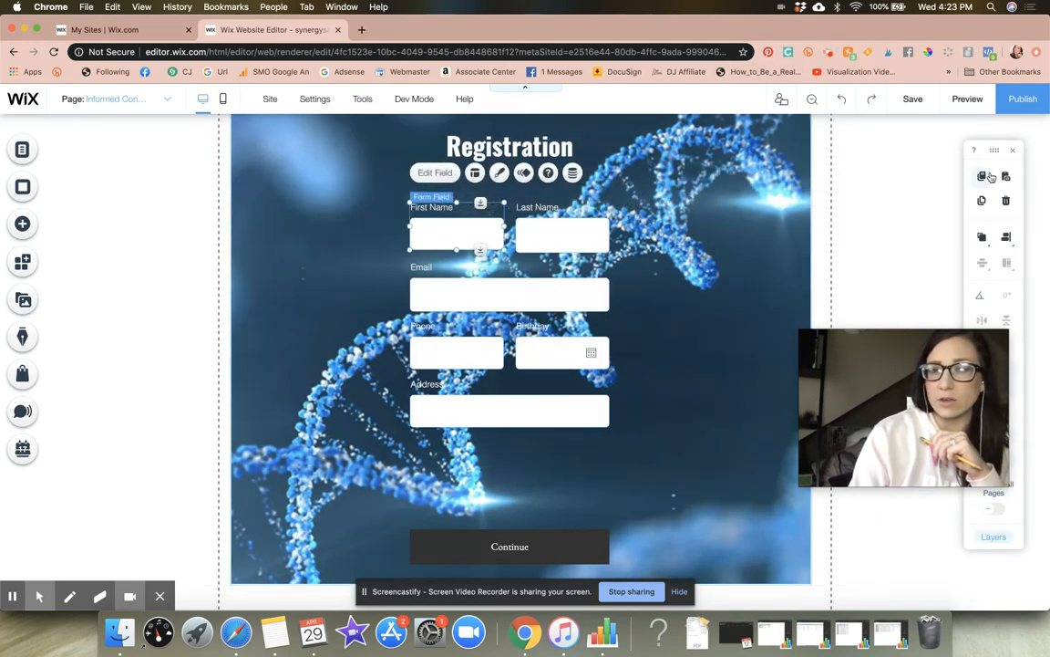
click(1007, 178)
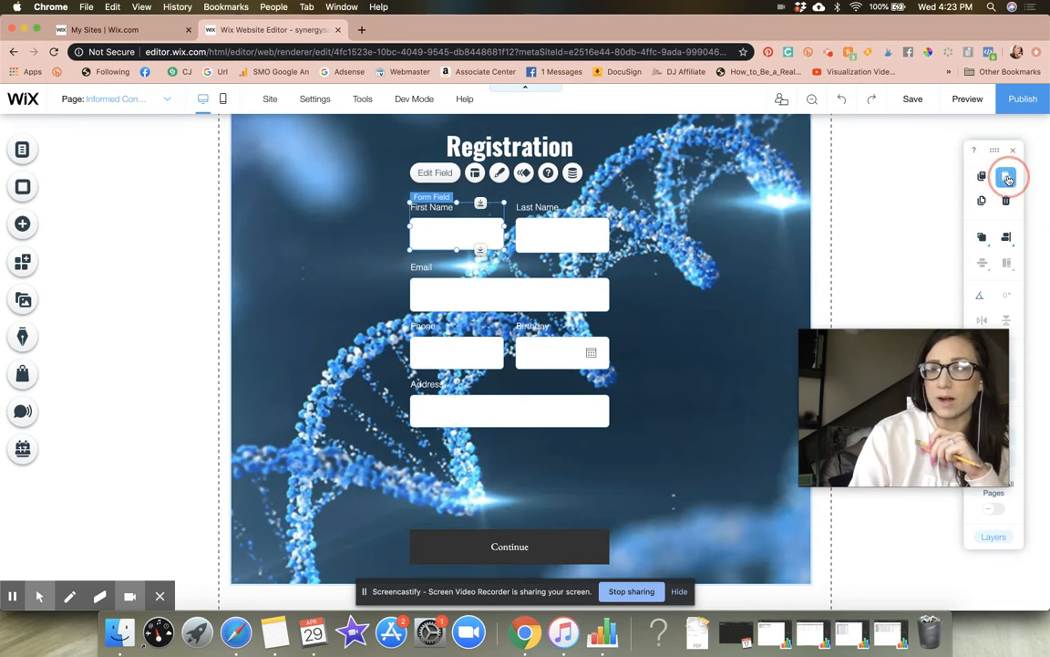
drag(447, 244, 436, 455)
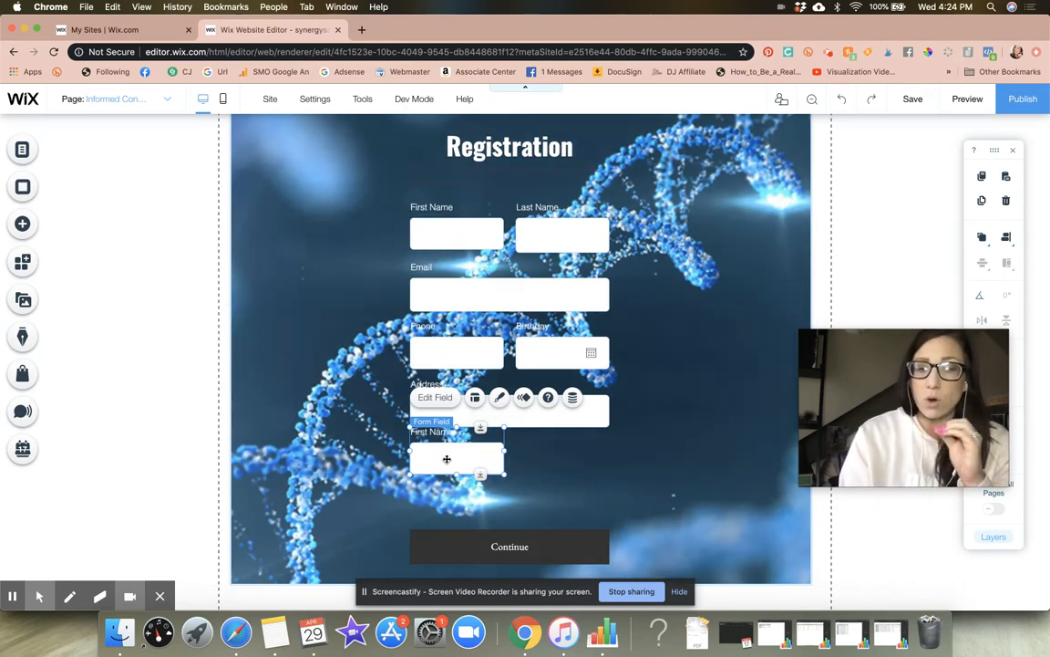
- Retitle the copied field Email Address and set its text on load to None
click(443, 401)
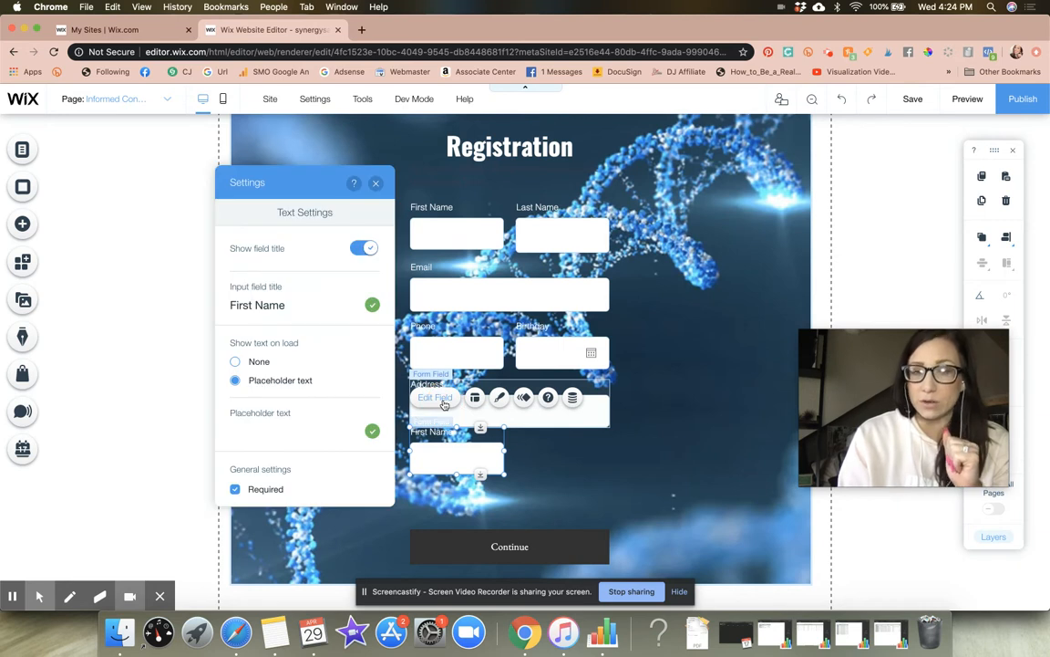
click(462, 461)
click(457, 460)
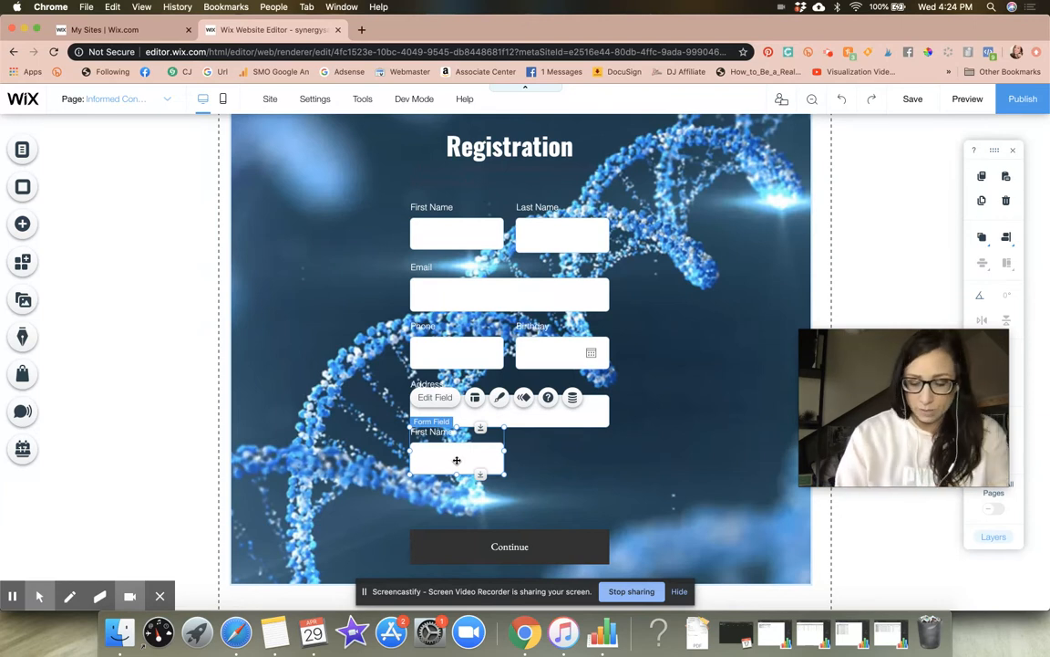
click(439, 399)
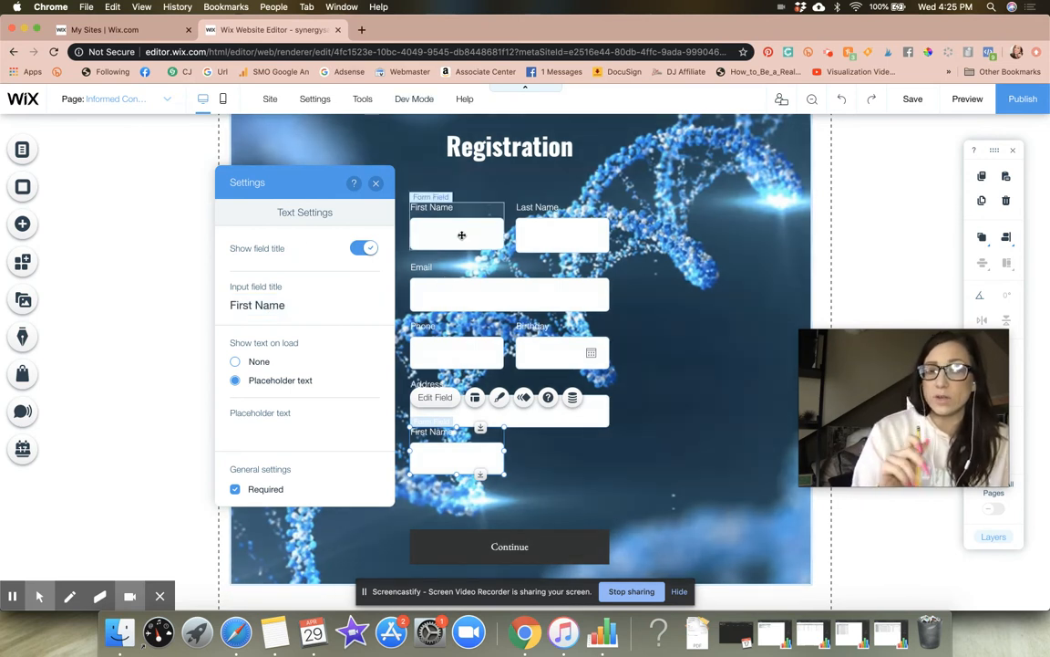
click(304, 301)
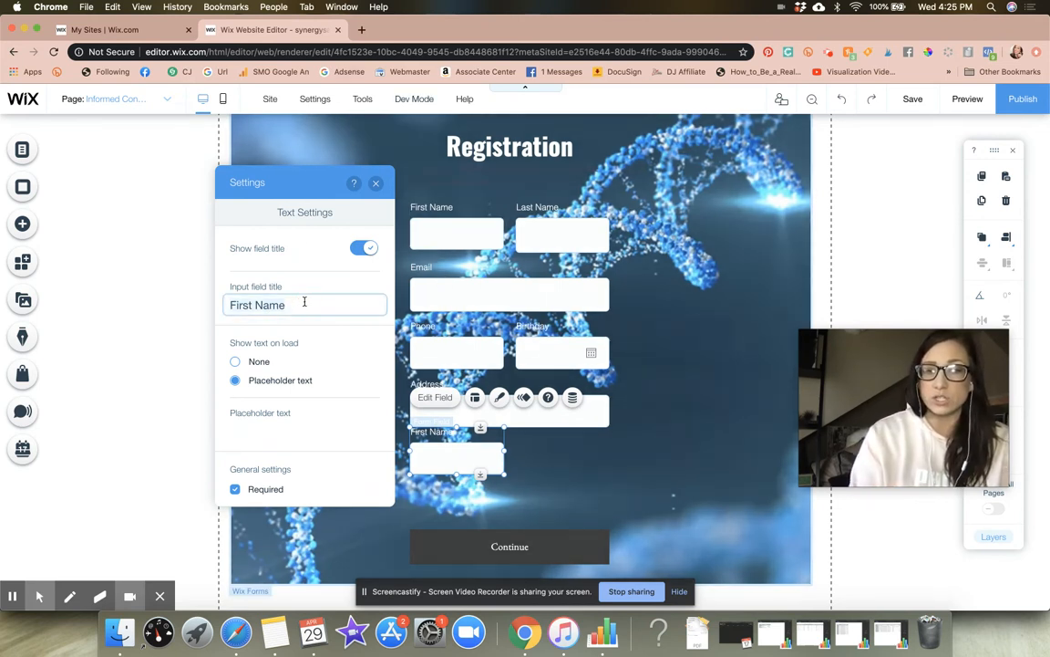
text(Email Address)
click(236, 362)
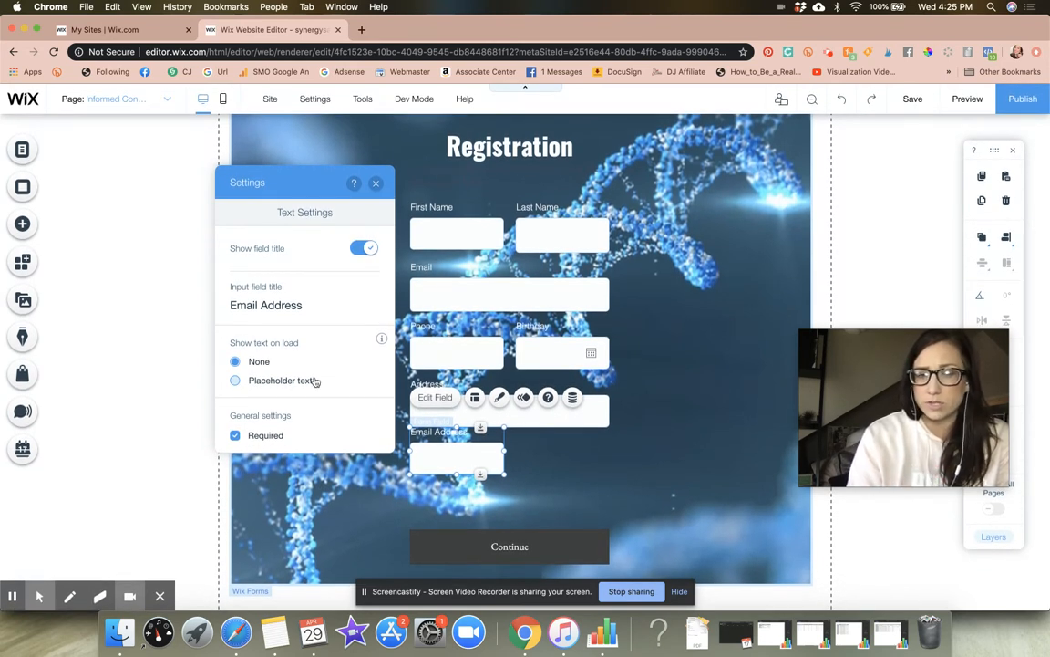
- Review the design and settings of the copied Email Address field, and delete that field
click(498, 397)
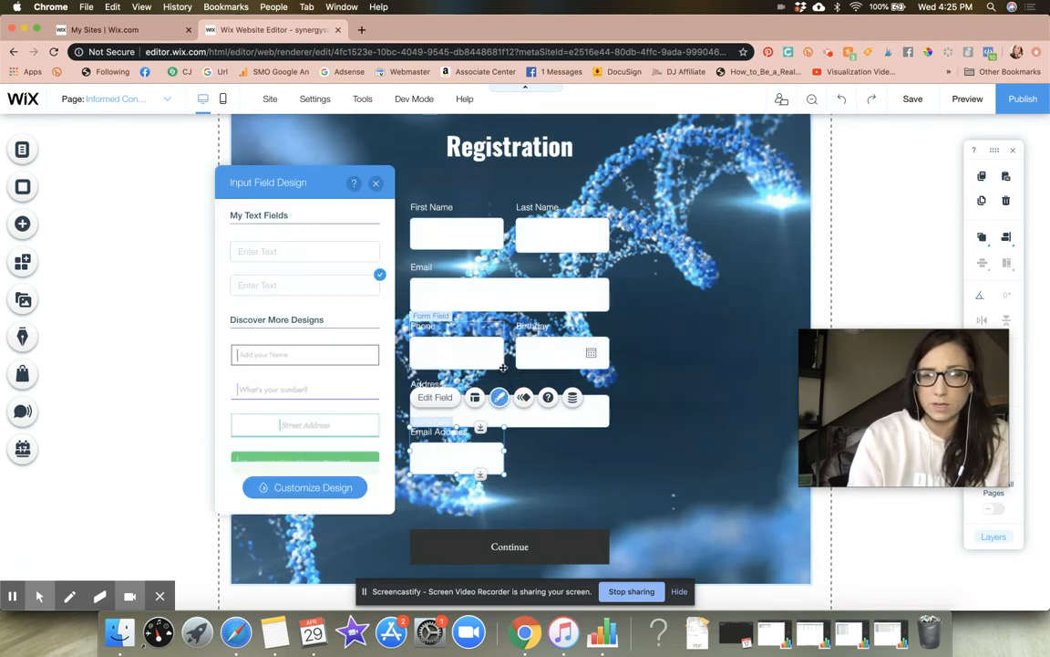
click(375, 183)
scroll(324, 281, up, 3)
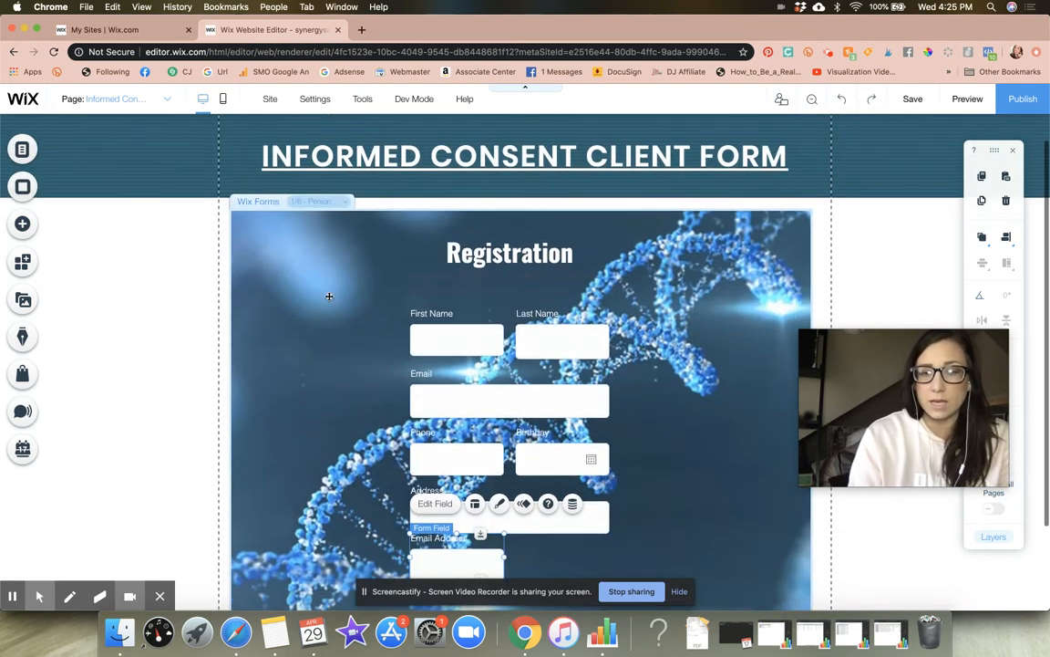
scroll(349, 331, down, 3)
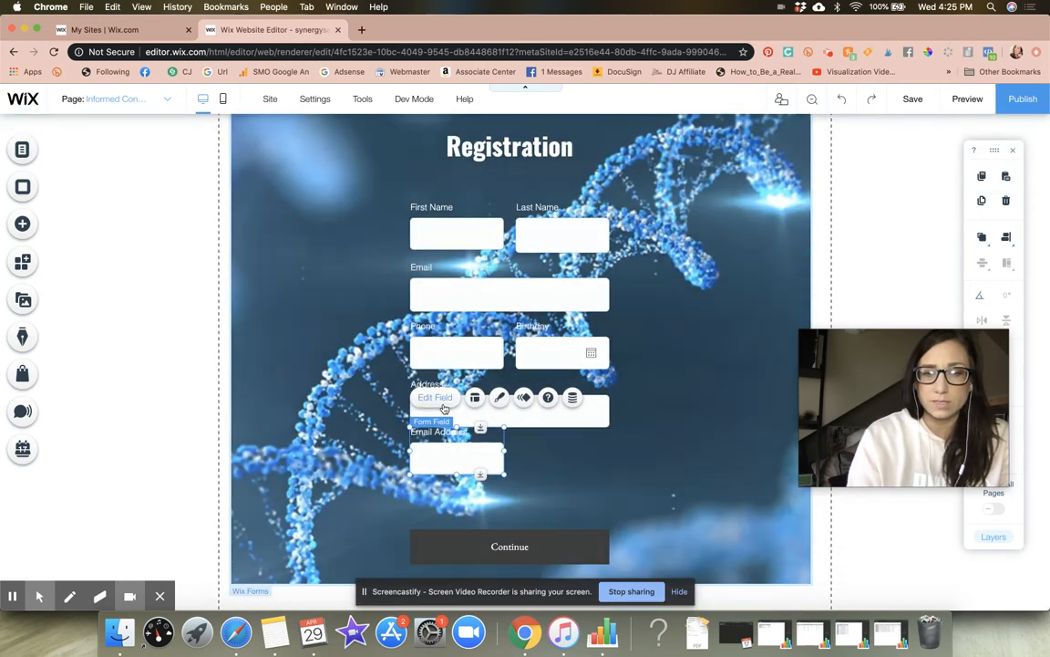
click(437, 398)
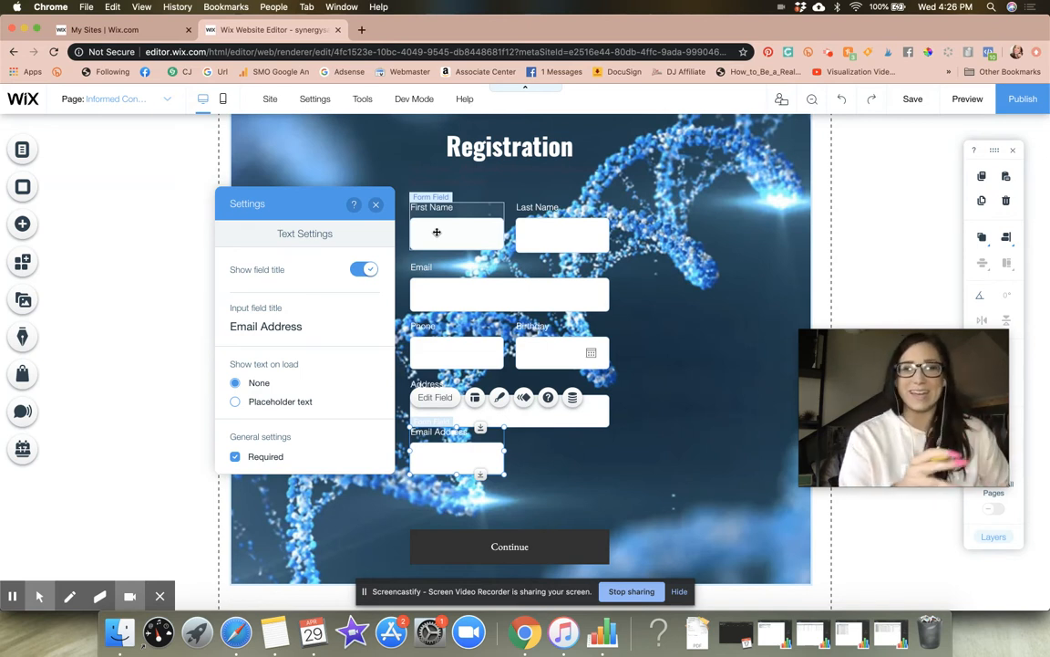
click(376, 204)
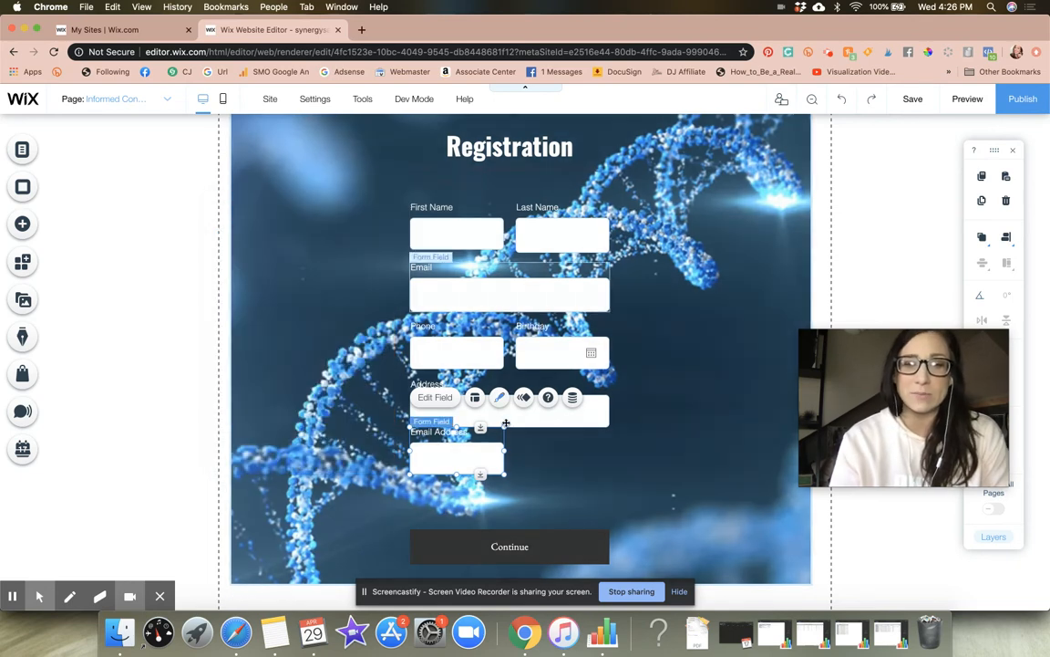
click(1008, 205)
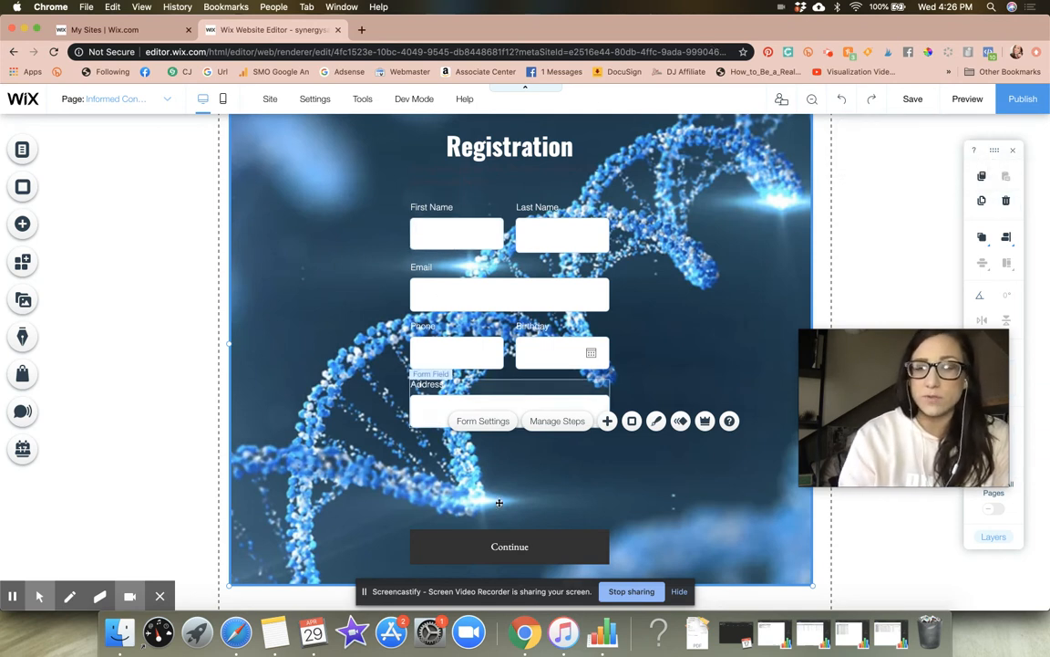
- Add a new URL Field from the Text field types to the Registration form
click(507, 462)
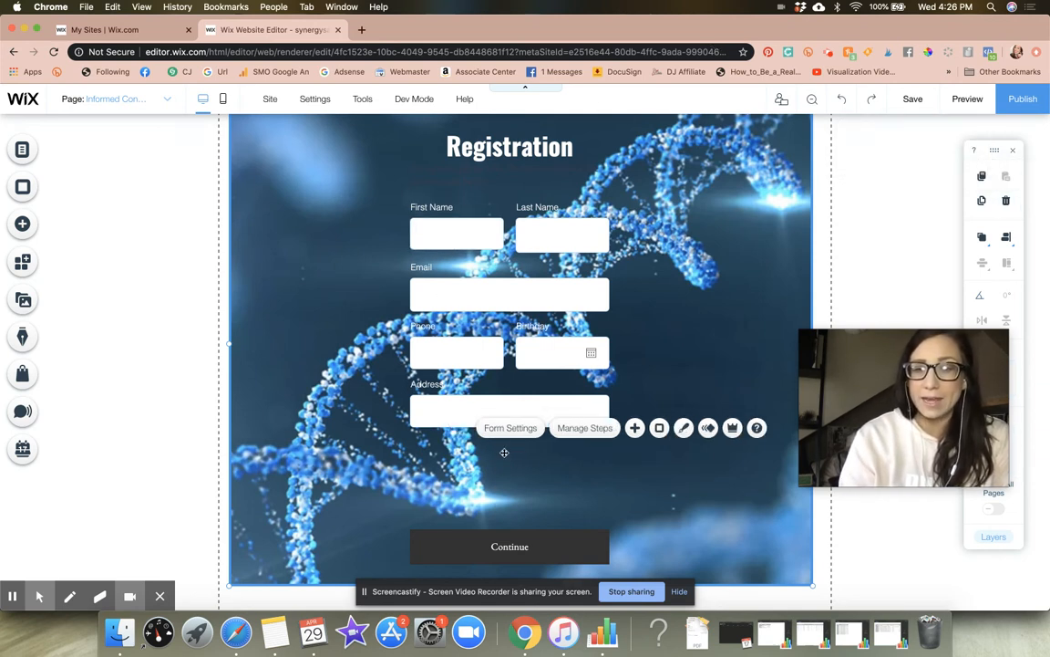
click(635, 428)
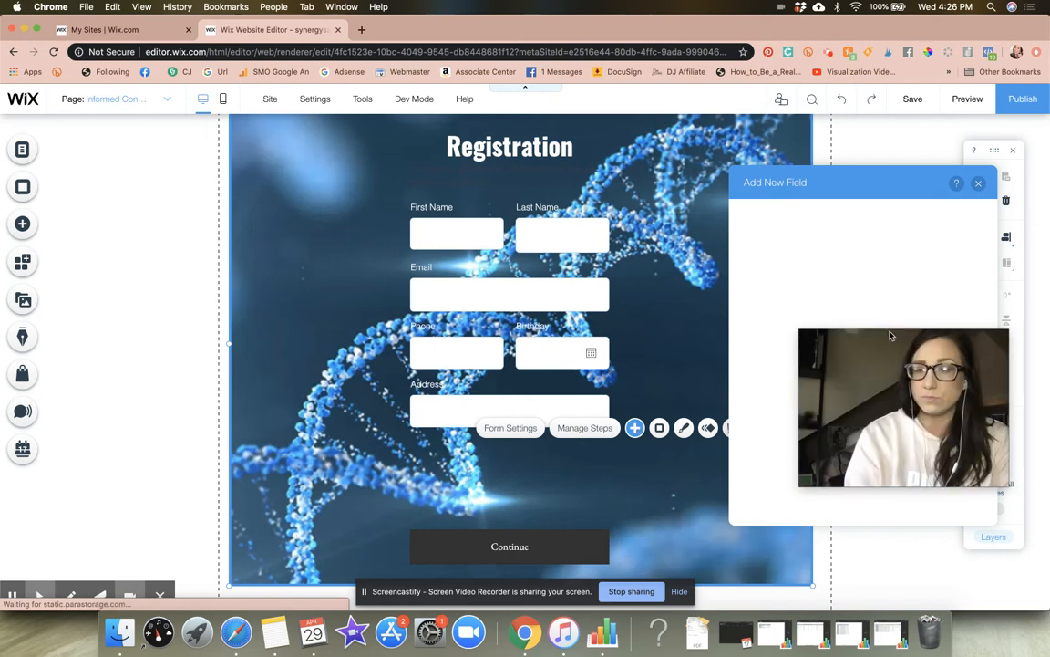
drag(950, 395, 253, 164)
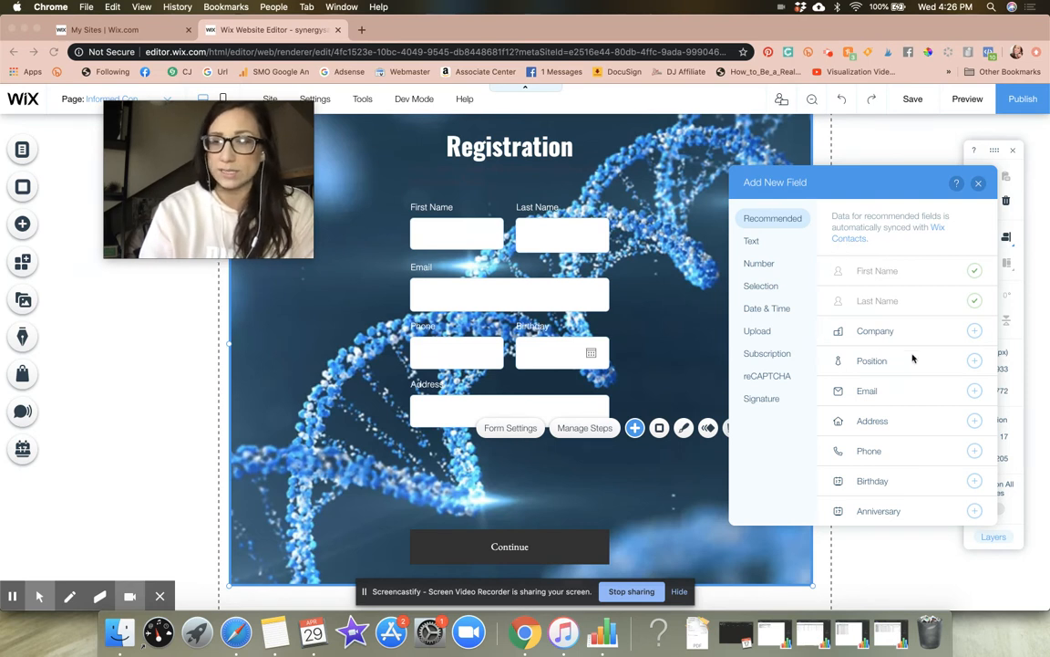
click(749, 242)
click(974, 274)
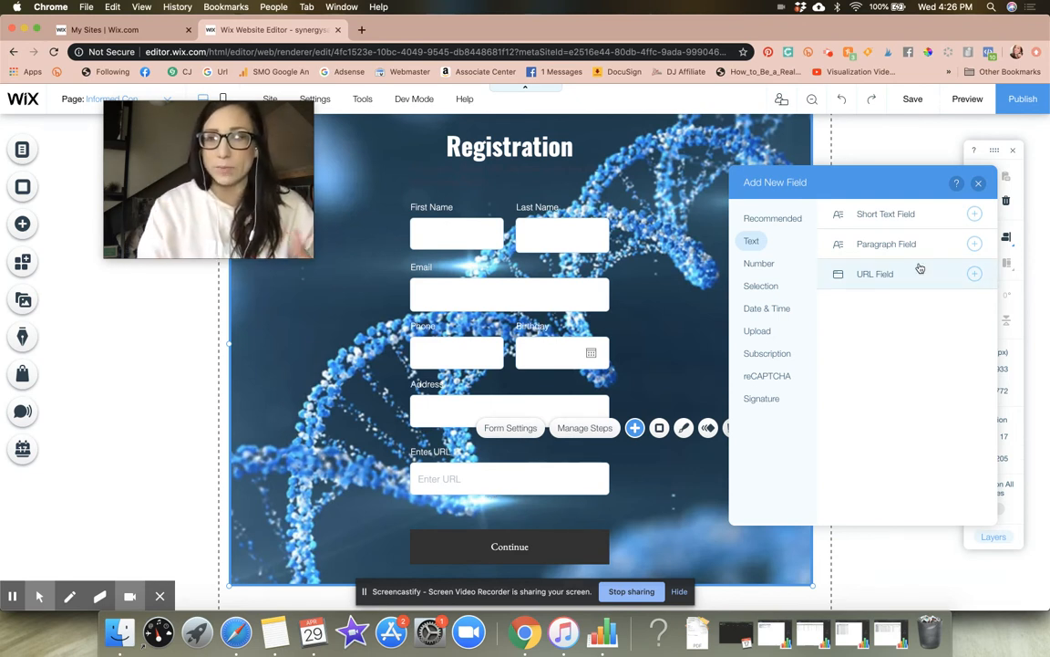
click(978, 182)
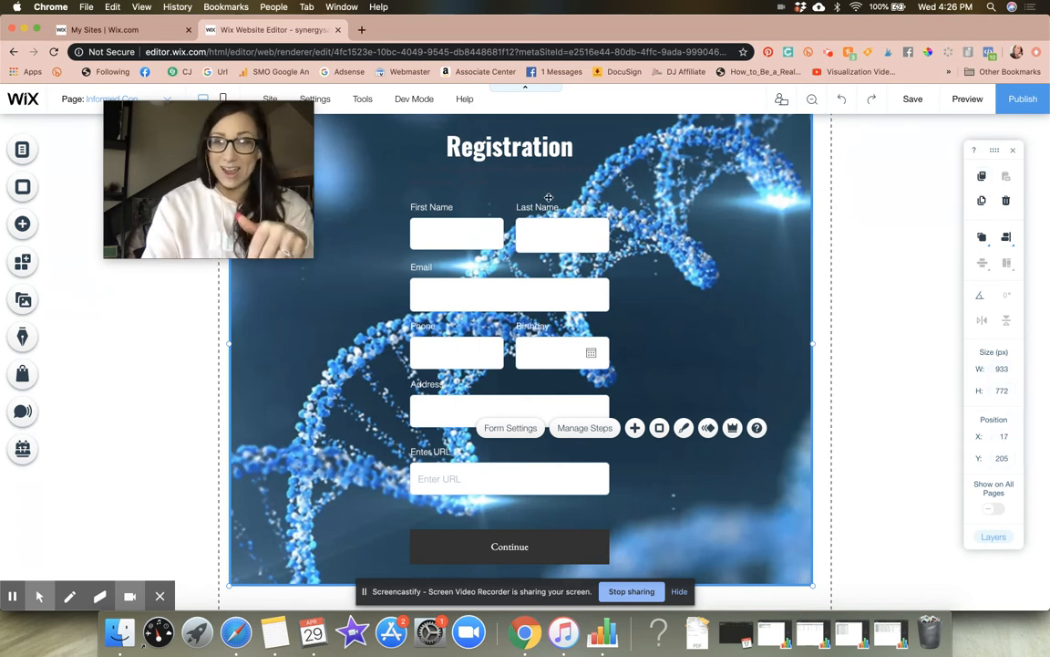
- Try the first saved text field design on the Last Name field, and switch back to the second saved design
click(482, 237)
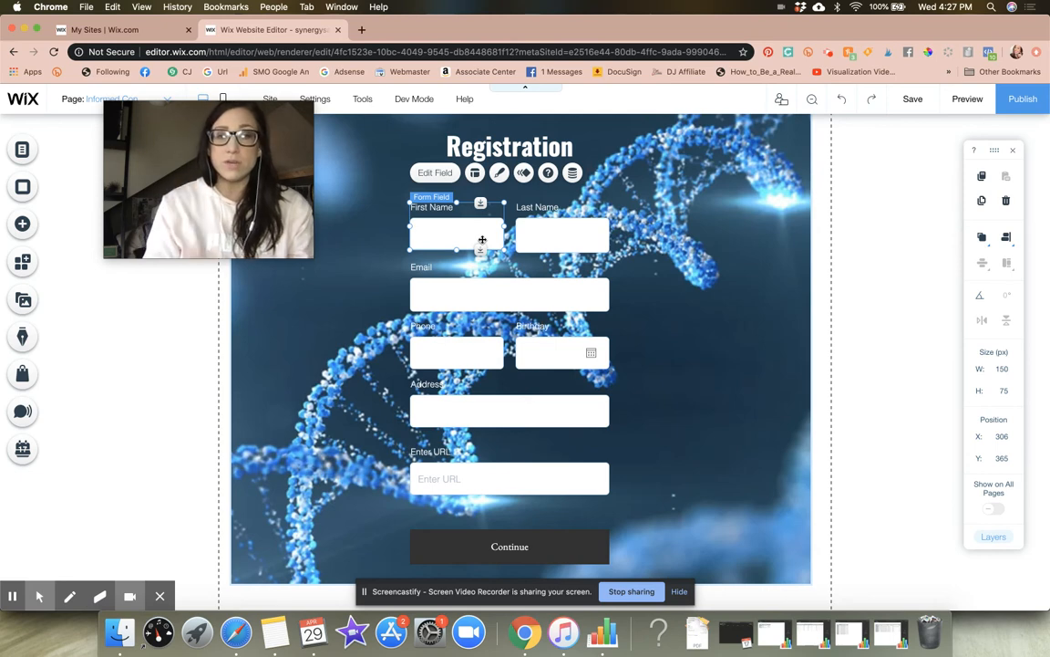
click(552, 234)
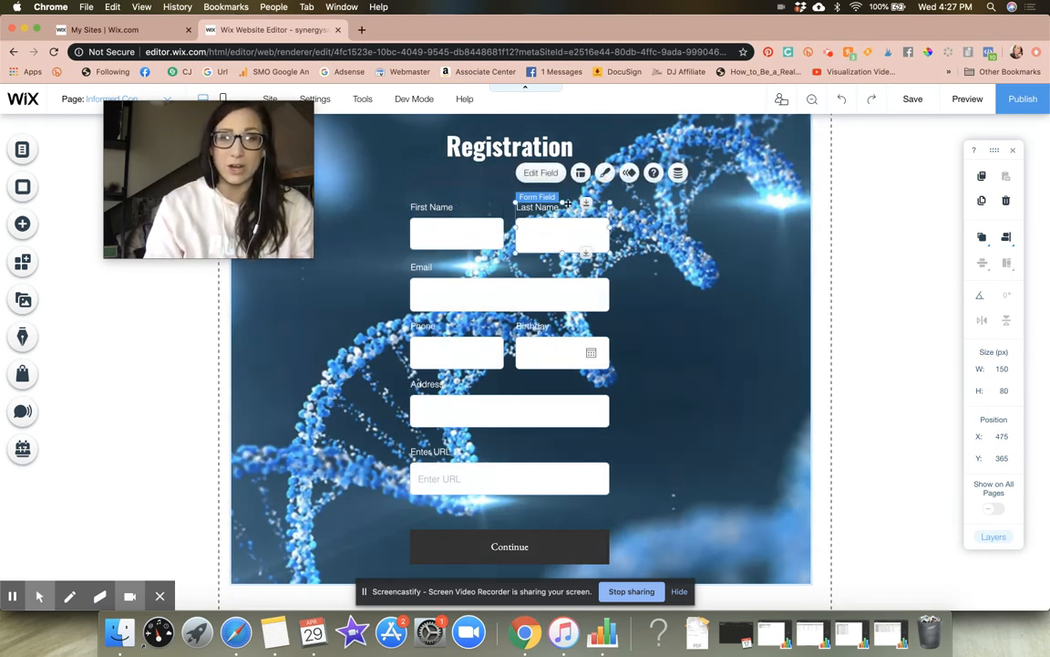
click(605, 174)
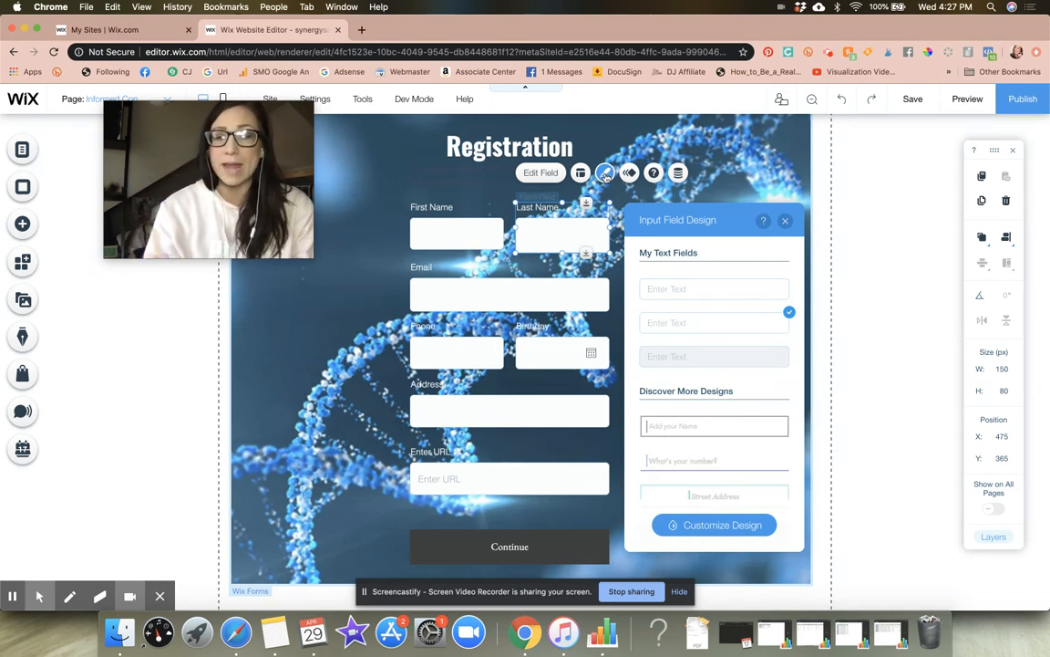
click(690, 290)
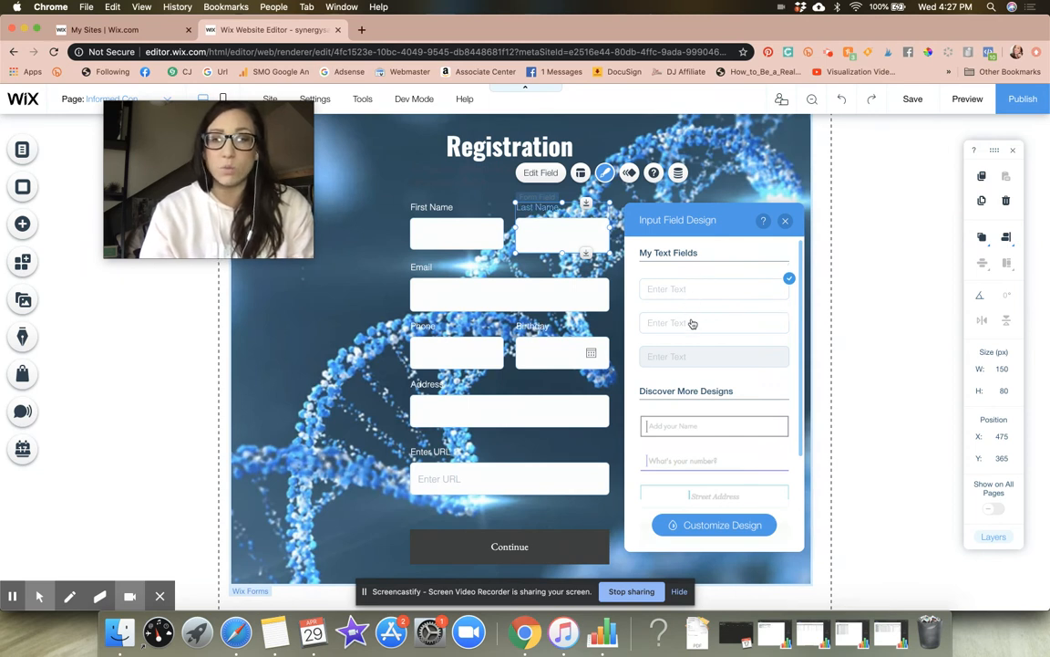
click(690, 323)
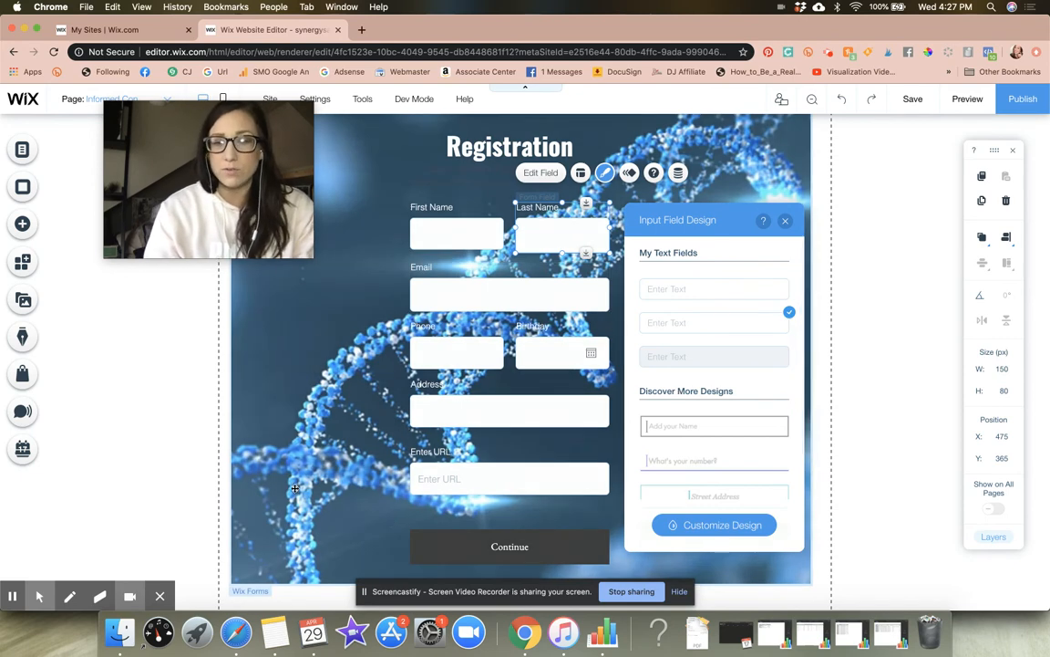
click(785, 220)
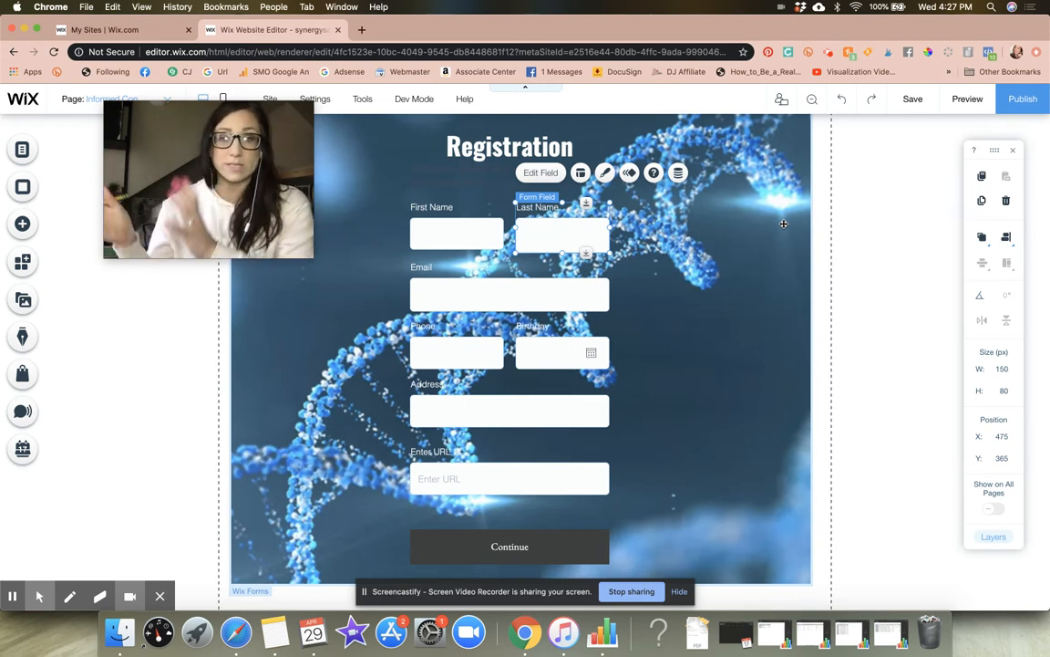
- Copy the First Name field to the clipboard
click(494, 220)
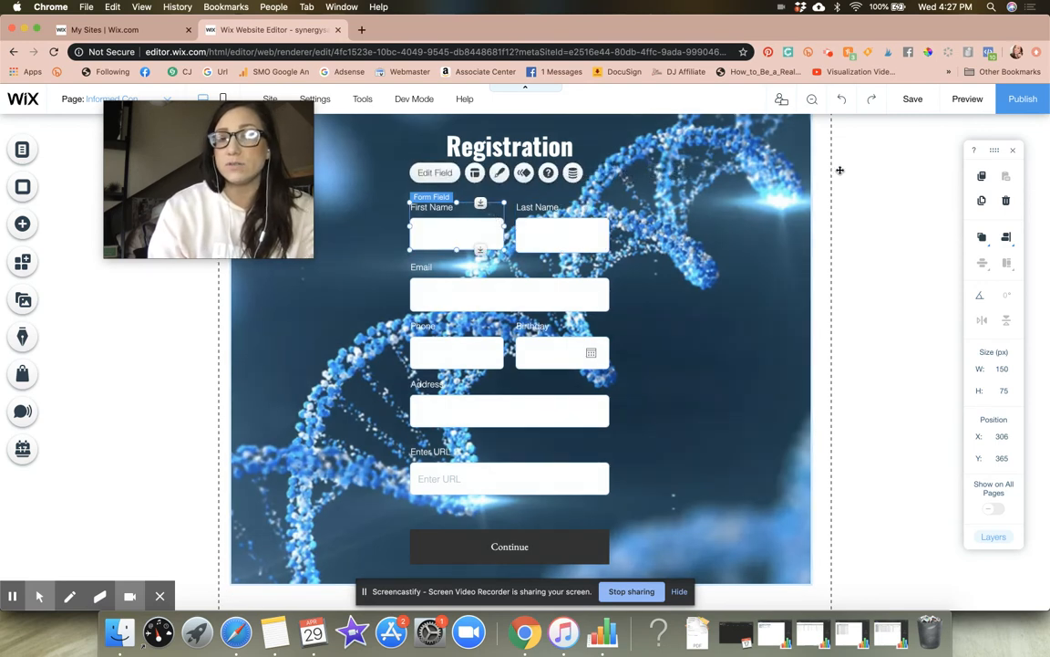
click(982, 178)
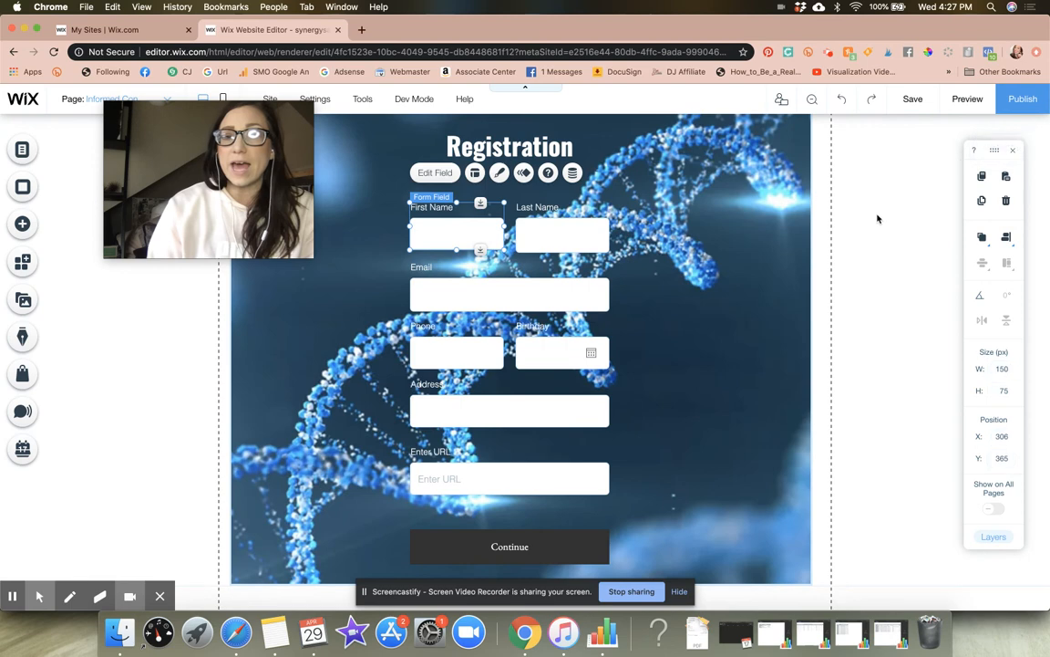
scroll(781, 235, up, 3)
scroll(782, 235, down, 3)
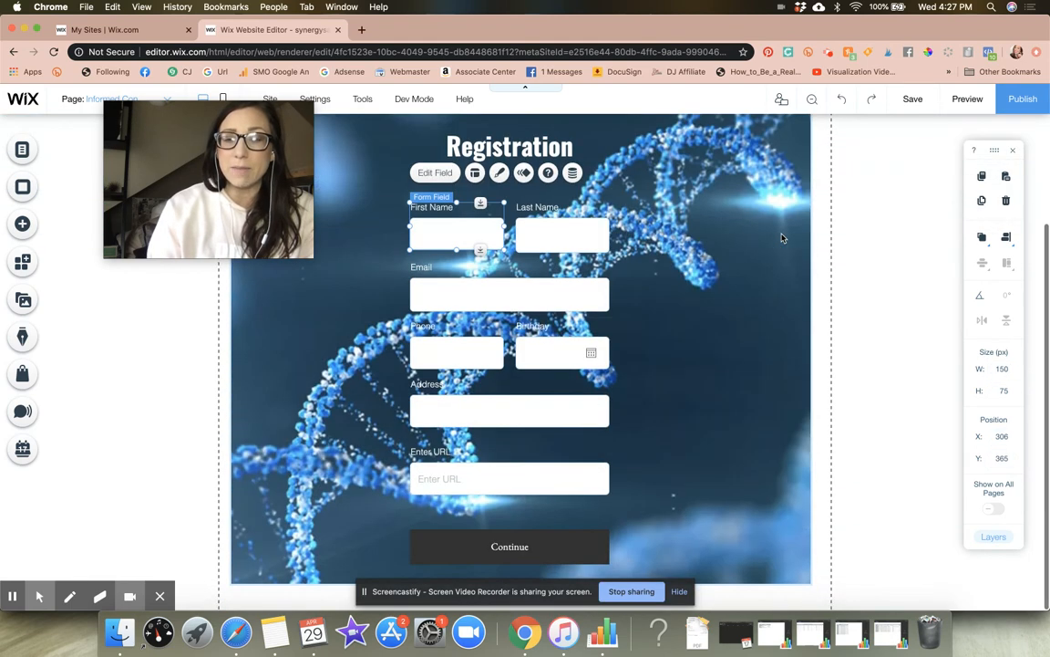
click(501, 550)
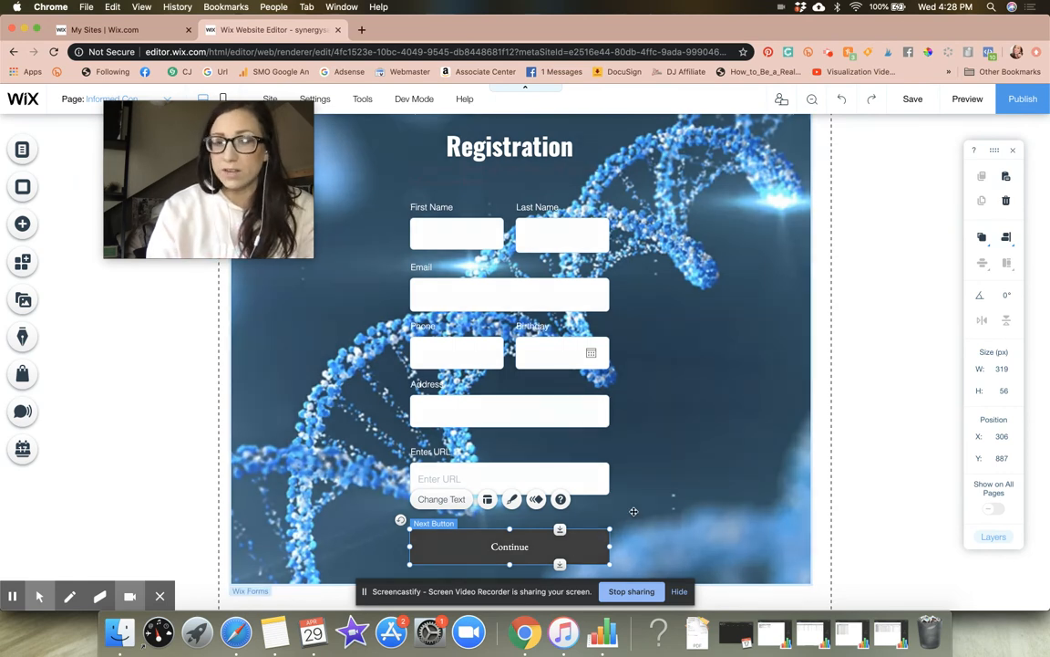
scroll(633, 510, up, 3)
drag(184, 221, 888, 292)
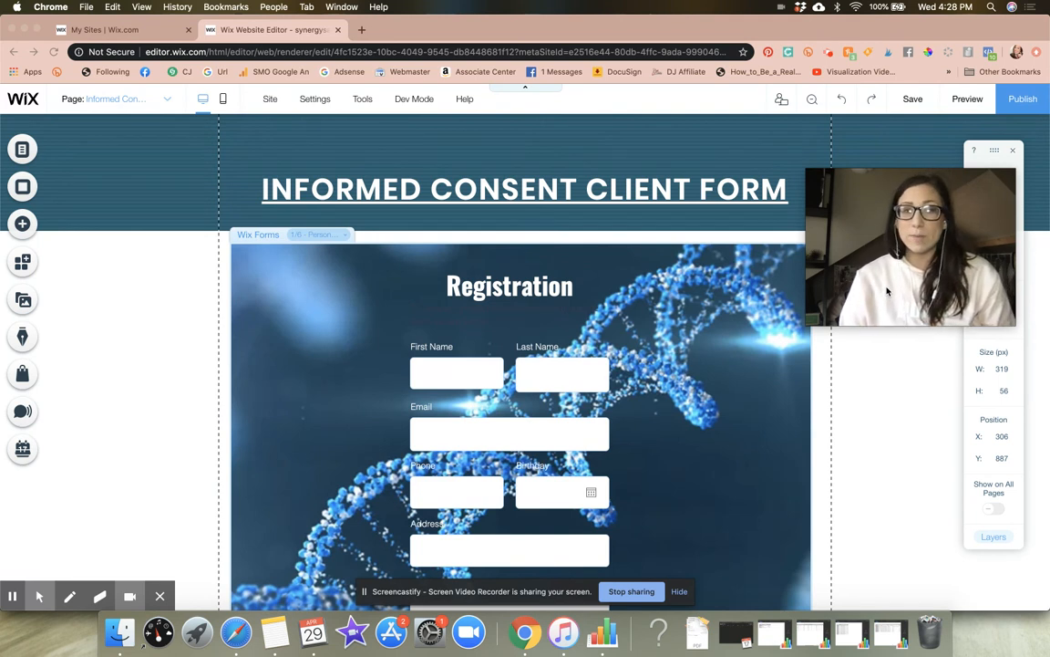